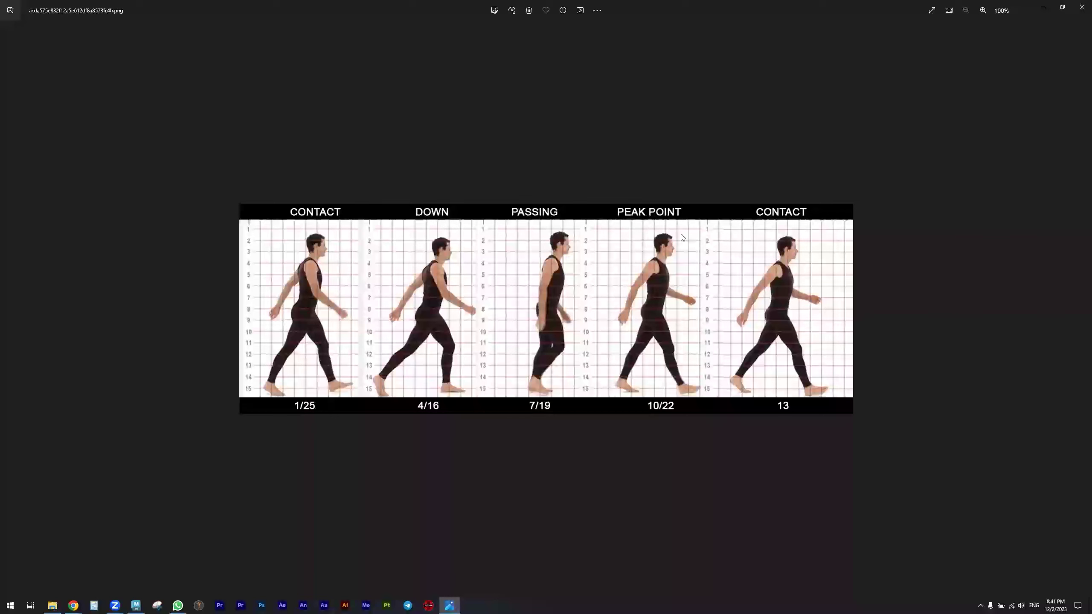
Leave the walk reference image for Maya and set a playback range ending at frame 25 with automatic keyframing on
left_click(1079, 4)
mouse_move(274, 350)
left_mouse_down("alt")
mouse_move(284, 358)
mouse_move(296, 341)
mouse_move(275, 357)
left_mouse_up("alt")
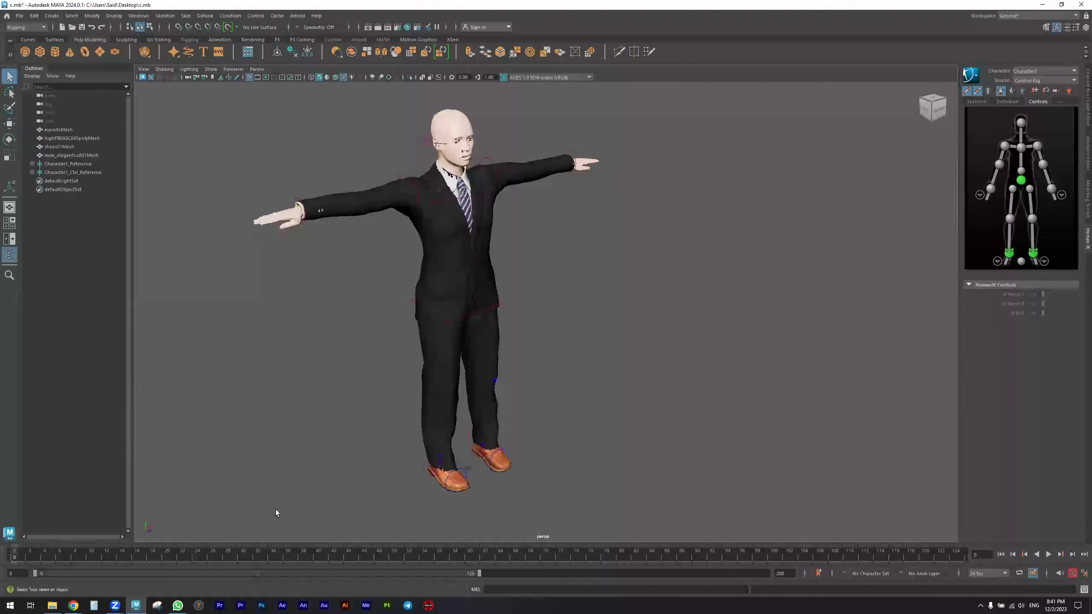
double_click(470, 572)
type("25")
key("Return")
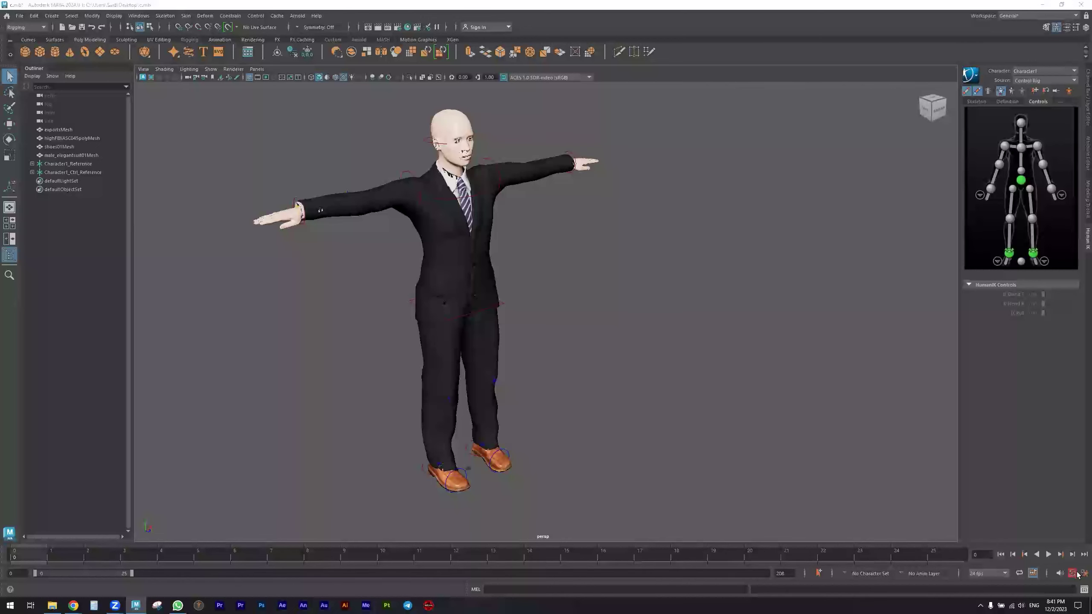
left_click(1073, 574)
Open the character's stride by moving the right ankle effector forward and the left ankle effector back
mouse_move(307, 361)
left_mouse_down("alt")
mouse_move(283, 380)
mouse_move(359, 356)
mouse_move(317, 366)
left_mouse_up("alt")
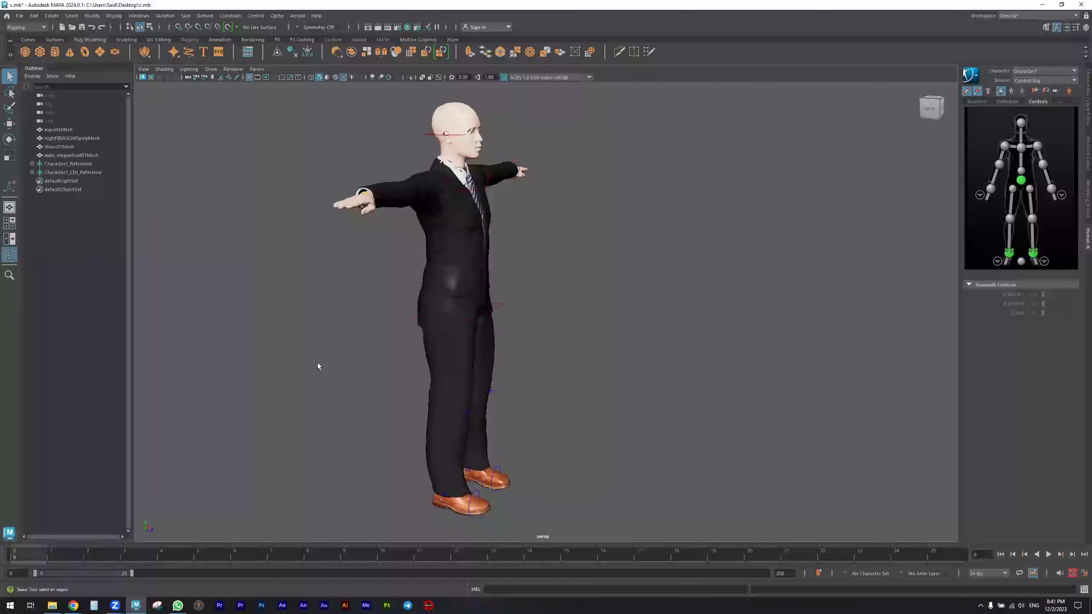
left_click_drag(418, 458, 441, 450, "alt")
left_click_drag(456, 508, 459, 504, "alt")
left_click(460, 494)
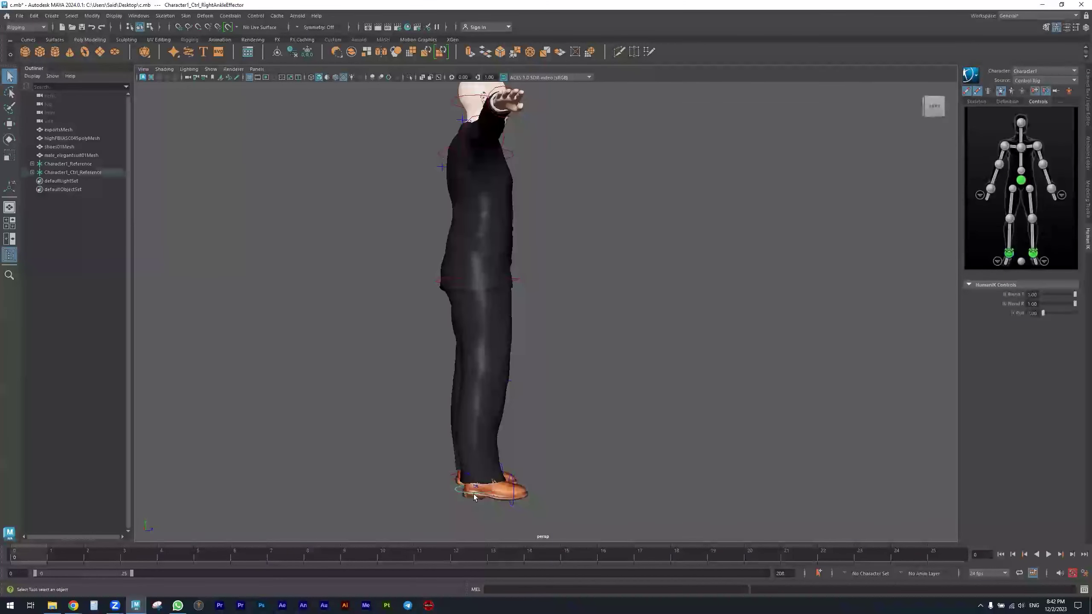
key("w")
left_click_drag(504, 493, 404, 446)
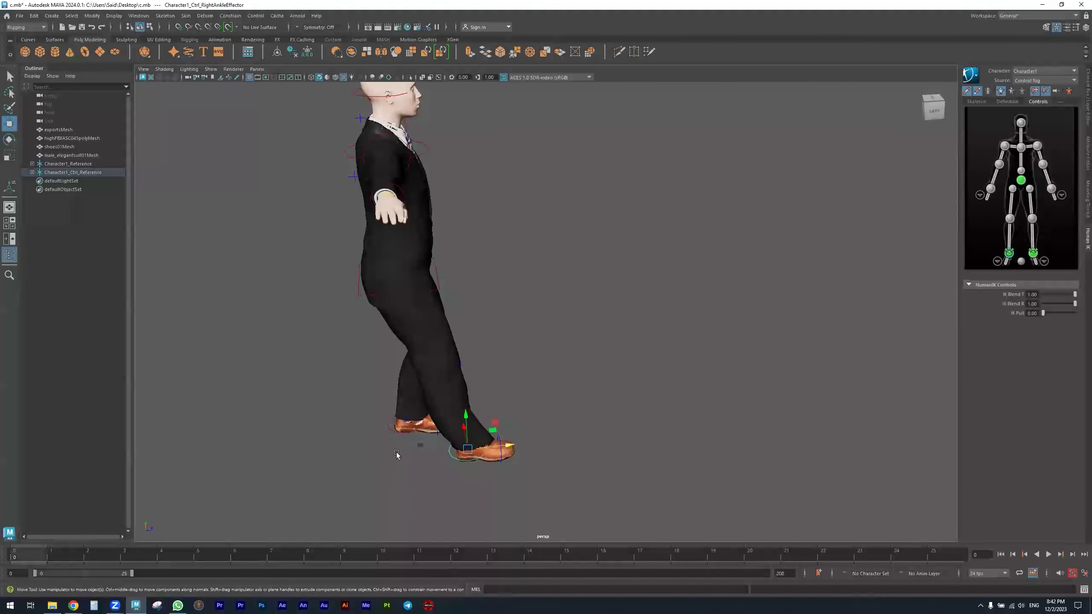
left_click(403, 433)
left_click_drag(445, 427, 395, 424)
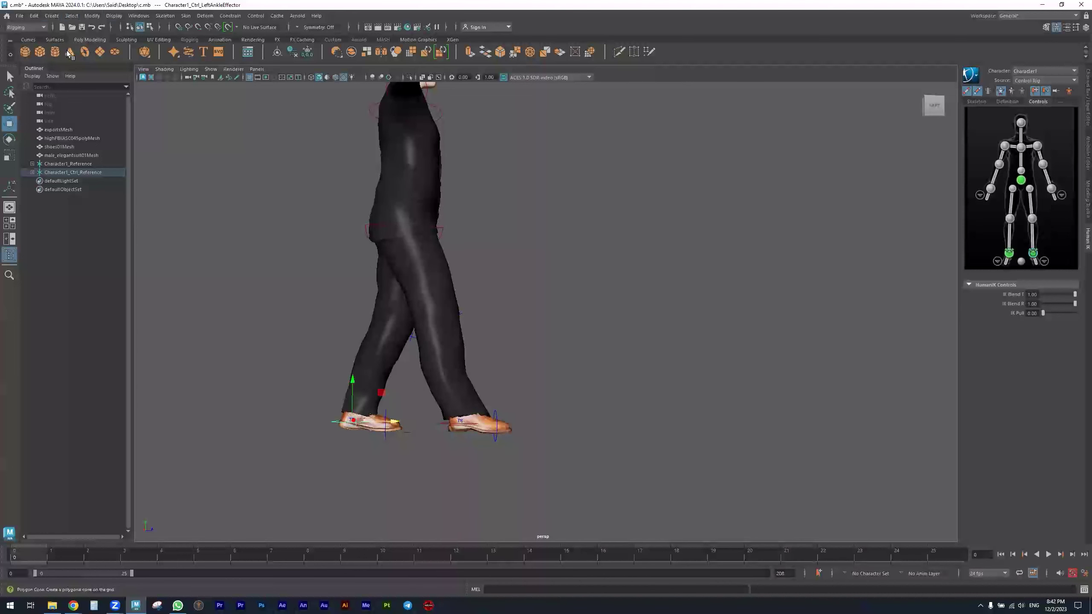
Create a polygon plane under the character and delete the duplicate plane, keeping only pPlane1
left_click(99, 53)
left_click(99, 54)
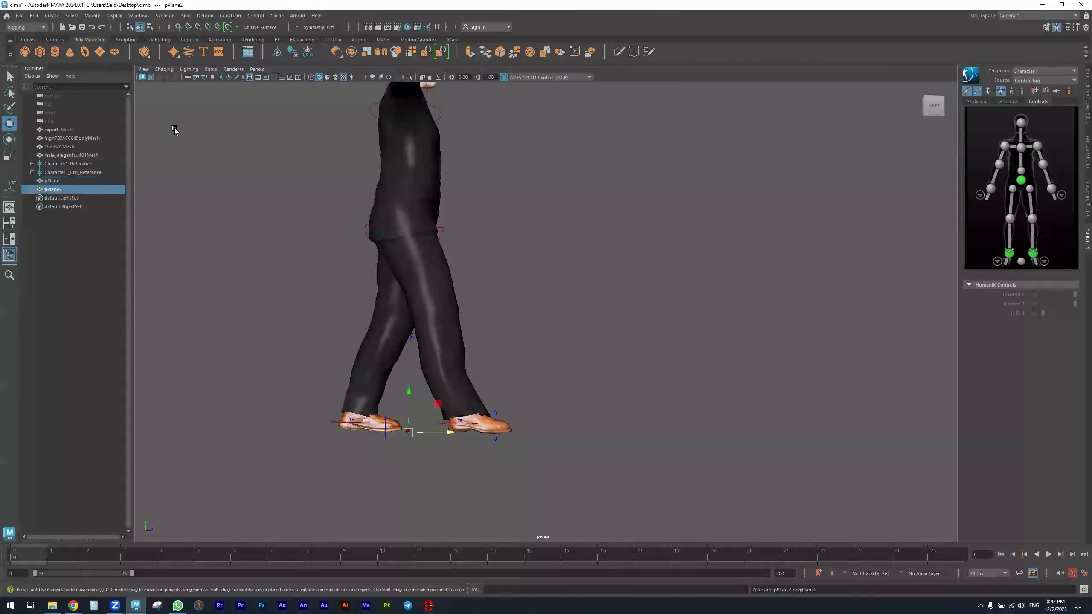
left_click_drag(338, 356, 337, 363, "alt")
left_click(49, 182)
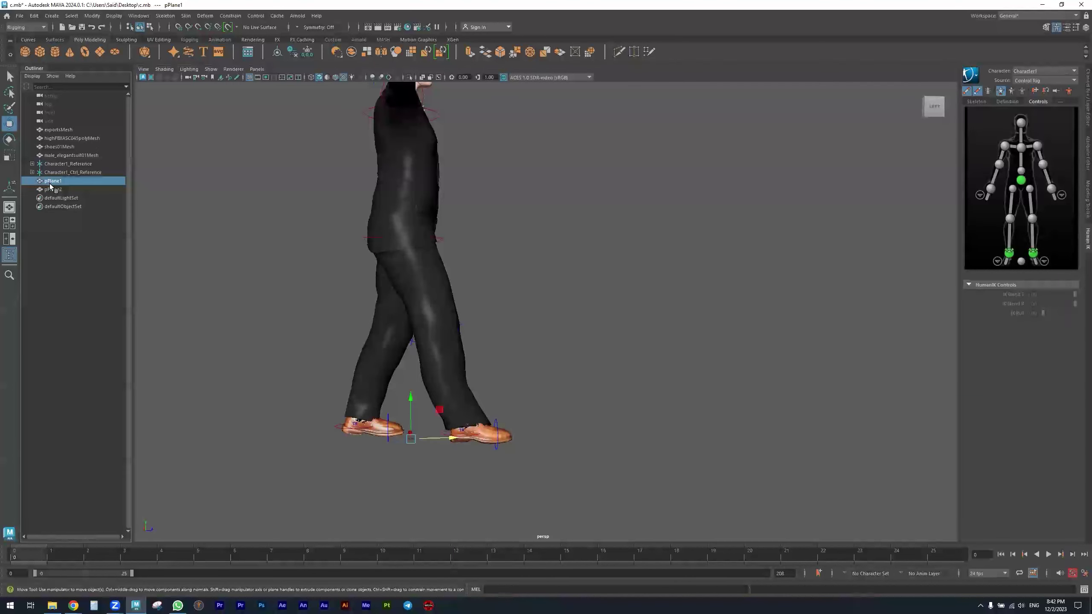
left_click(52, 190)
key("Delete")
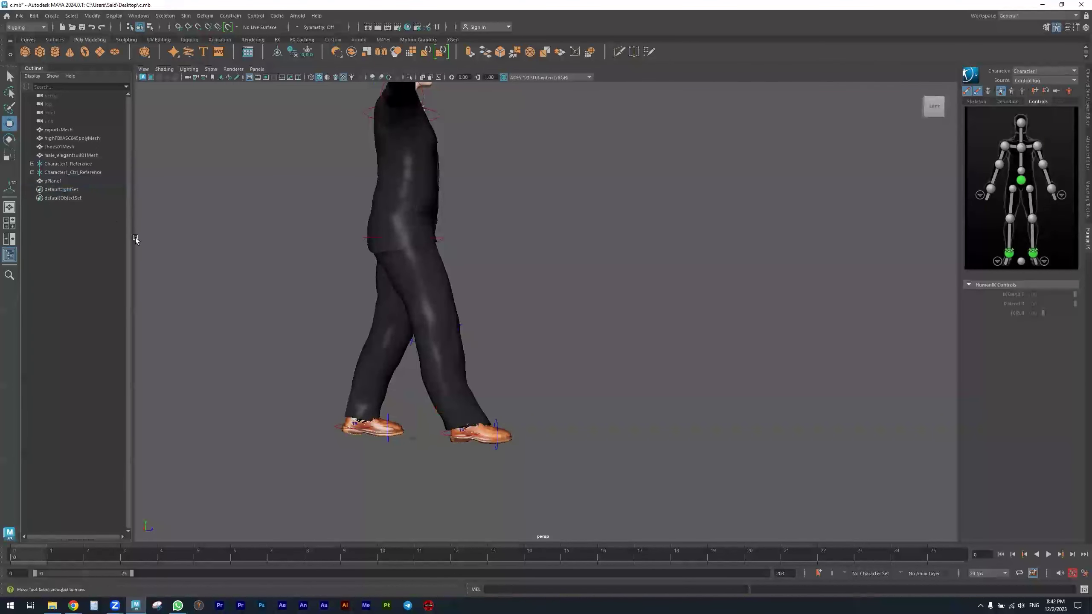
Scale pPlane1 up evenly in width and depth into a large floor beneath the character
left_click(53, 181)
key("r")
left_click_drag(521, 452, 496, 480, "alt")
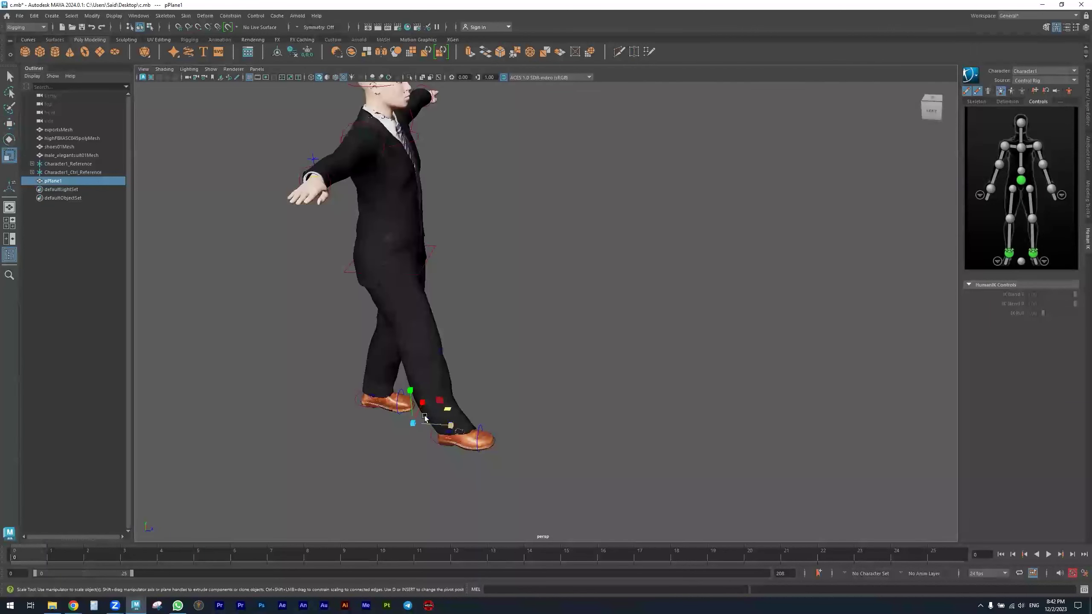
left_click_drag(443, 408, 782, 365)
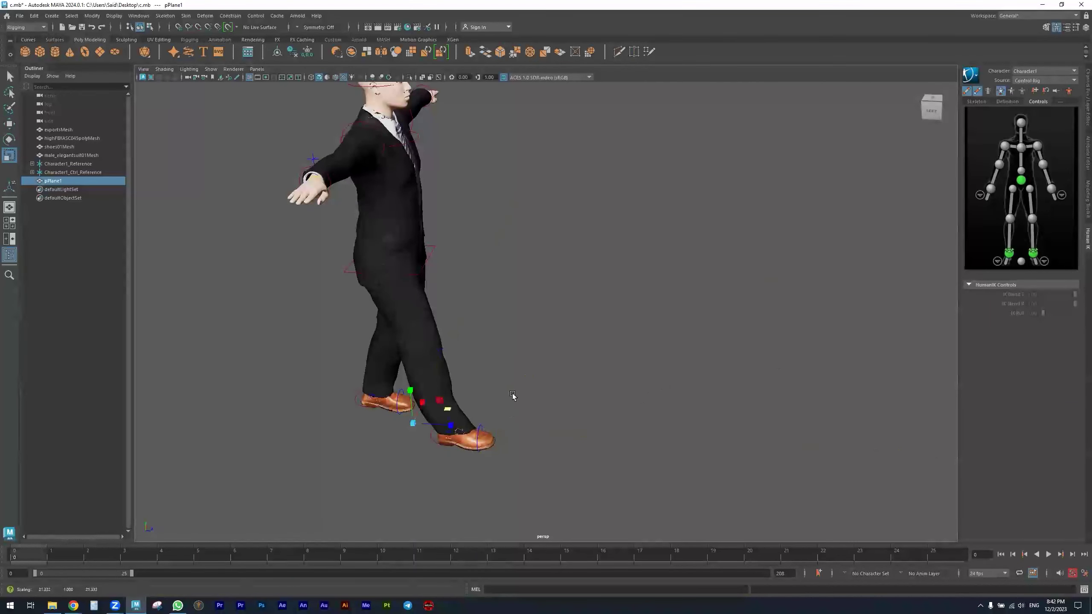
left_click_drag(446, 408, 938, 298)
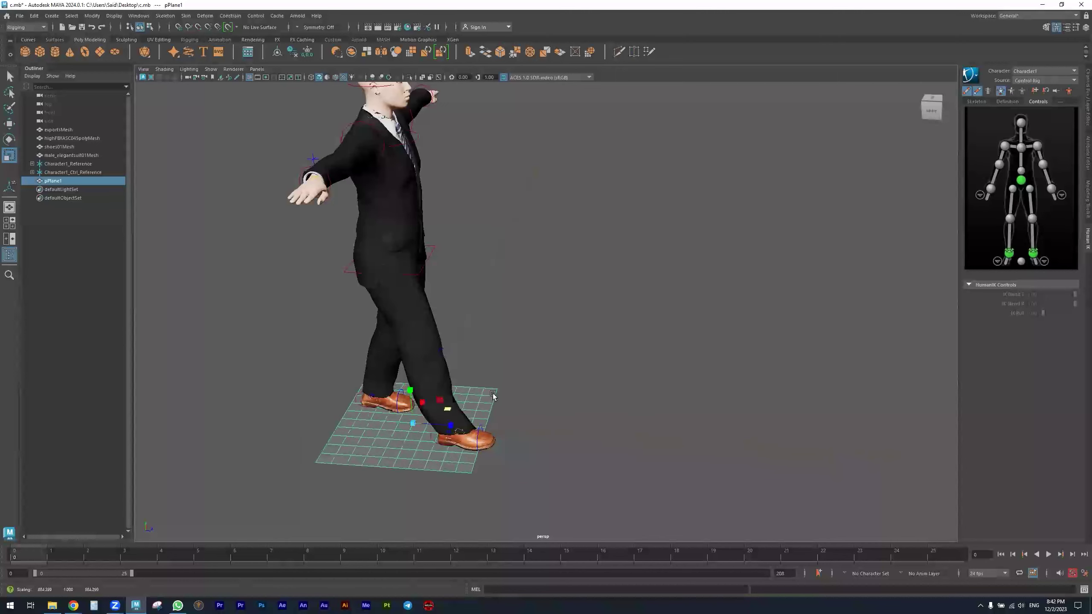
left_click_drag(445, 409, 889, 307)
Raise the rear left foot with its ankle effector and shift it farther back from the front foot
left_click_drag(473, 424, 380, 349, "alt")
key("w")
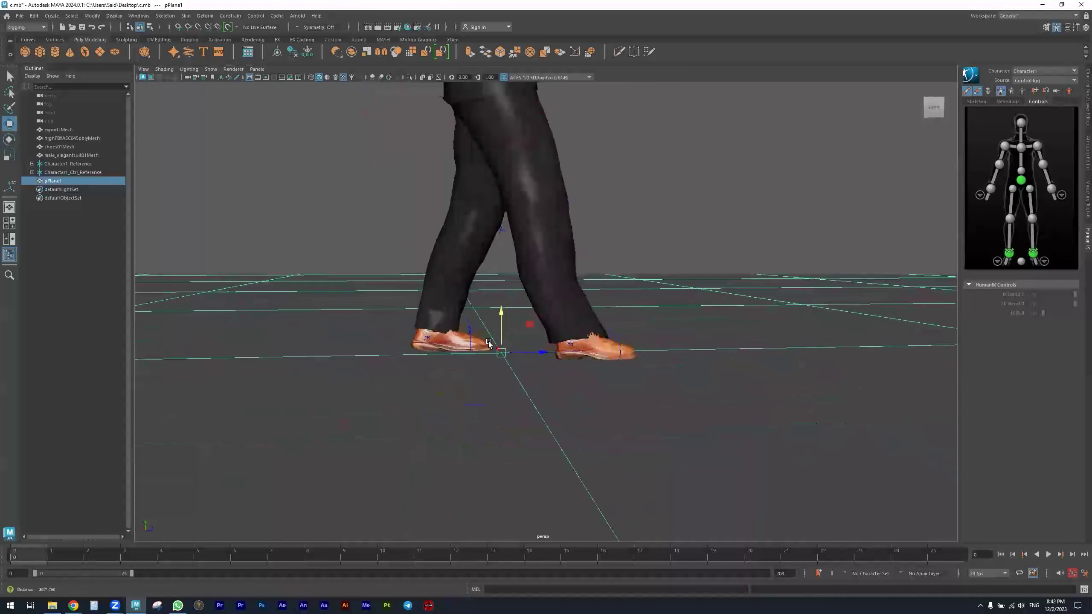
scroll(321, 366, "up", 5)
left_click(323, 364)
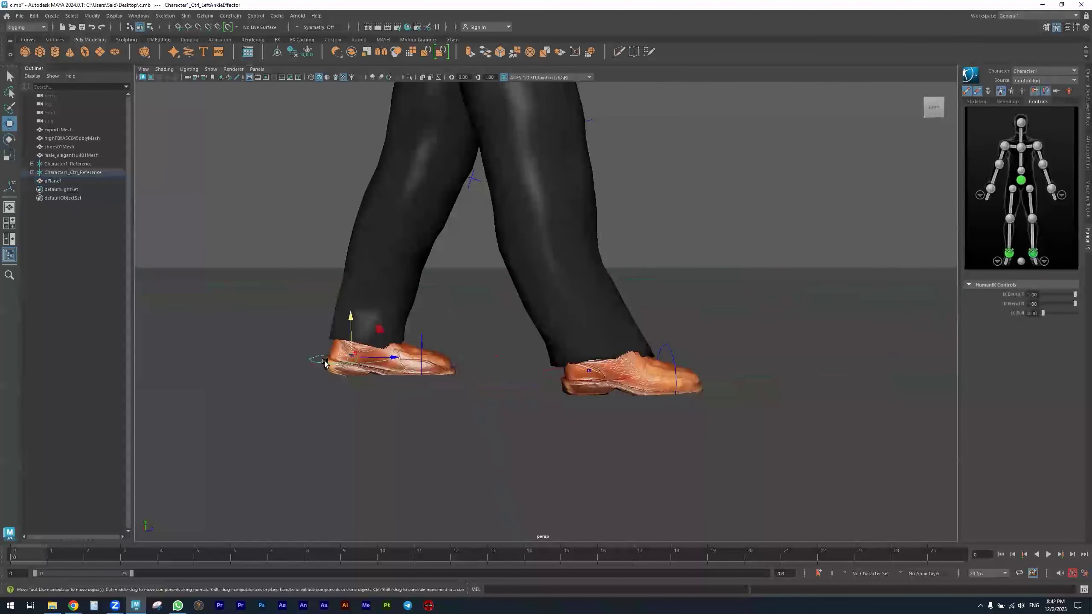
left_click_drag(393, 358, 343, 321)
scroll(446, 347, "down", 3)
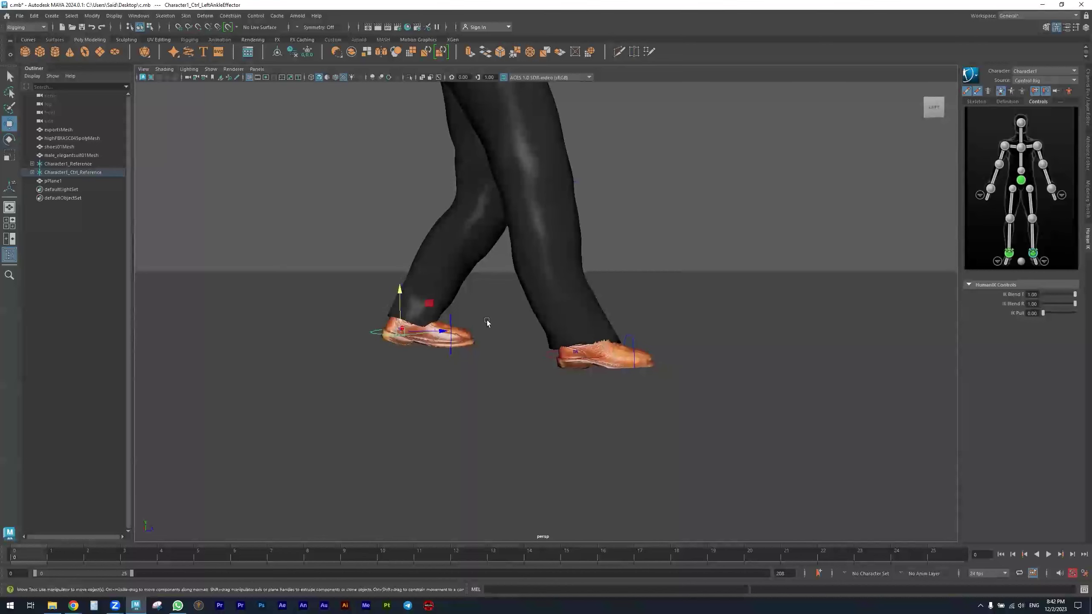
middle_click_drag(487, 321, 487, 354, "alt")
left_click_drag(438, 362, 404, 362)
Tilt the left ankle so its heel lifts, and adjust the toe height with the left foot effector
key("e")
left_click_drag(424, 349, 425, 361)
left_click(445, 363)
key("w")
left_click_drag(431, 342, 435, 334)
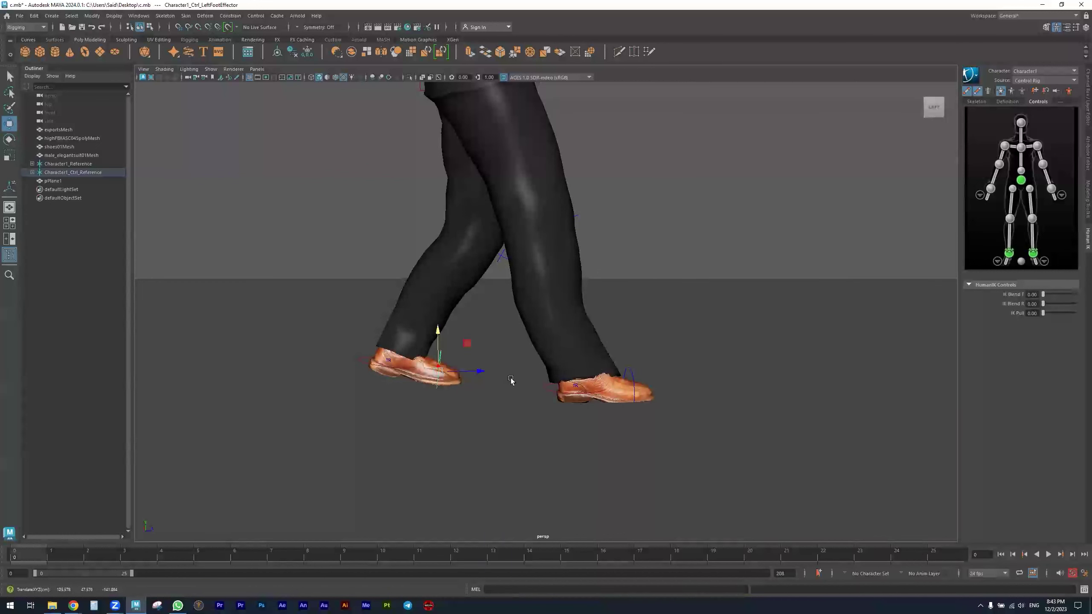
Raise the front right foot's toe so it lands on the heel, and lower the hips effector slightly
middle_click_drag(513, 377, 437, 380, "alt")
right_click_drag(500, 377, 438, 355, "alt")
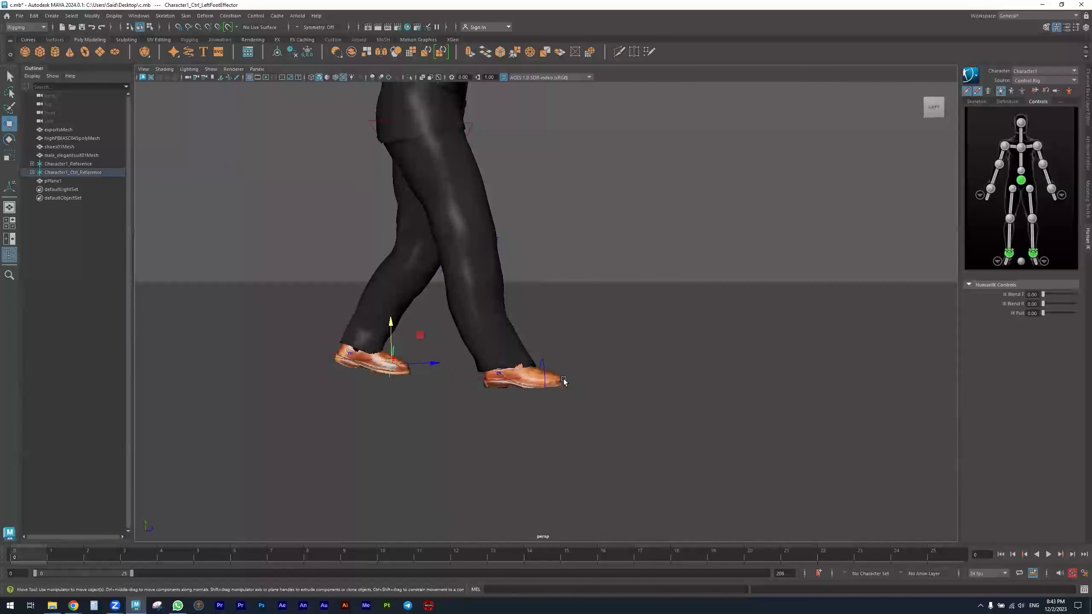
left_click(544, 377)
left_click_drag(541, 342, 459, 300)
left_click(436, 258)
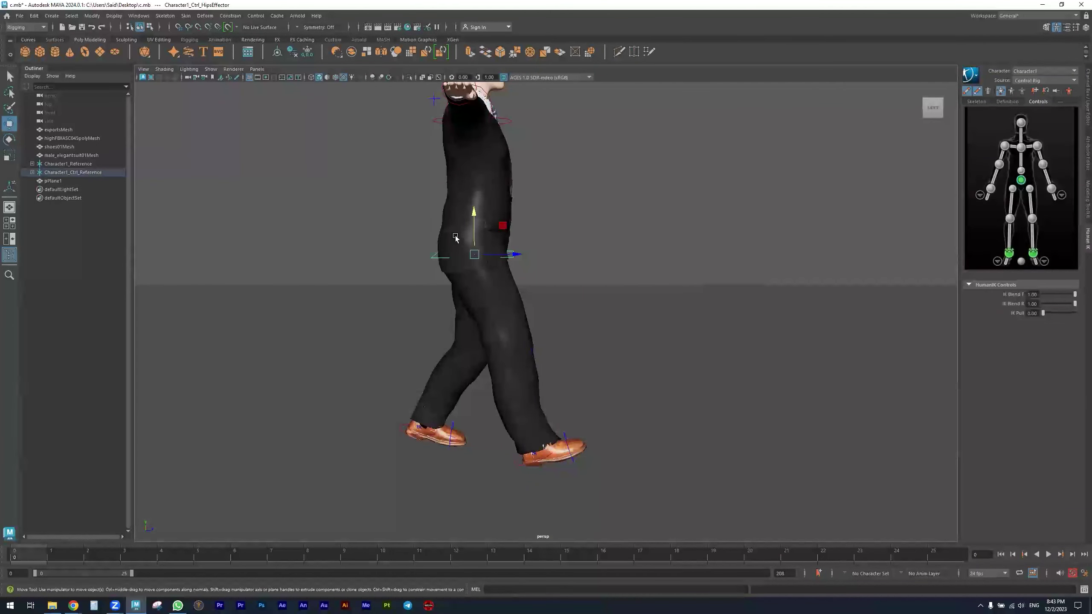
left_click_drag(473, 213, 473, 215)
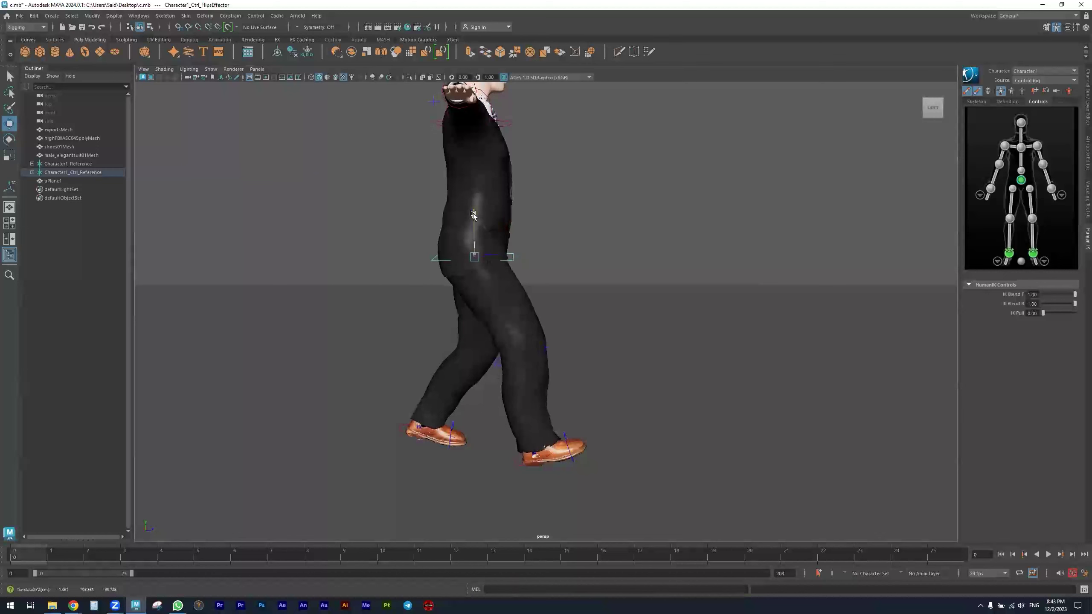
Rotate the right and left shoulder effectors to bring both arms down from the T-pose beside the body
right_click_drag(600, 391, 374, 385, "alt")
middle_click_drag(465, 335, 462, 403, "alt")
left_click_drag(533, 323, 408, 326, "alt")
middle_click_drag(346, 291, 429, 329, "alt")
right_click_drag(429, 329, 639, 365, "alt")
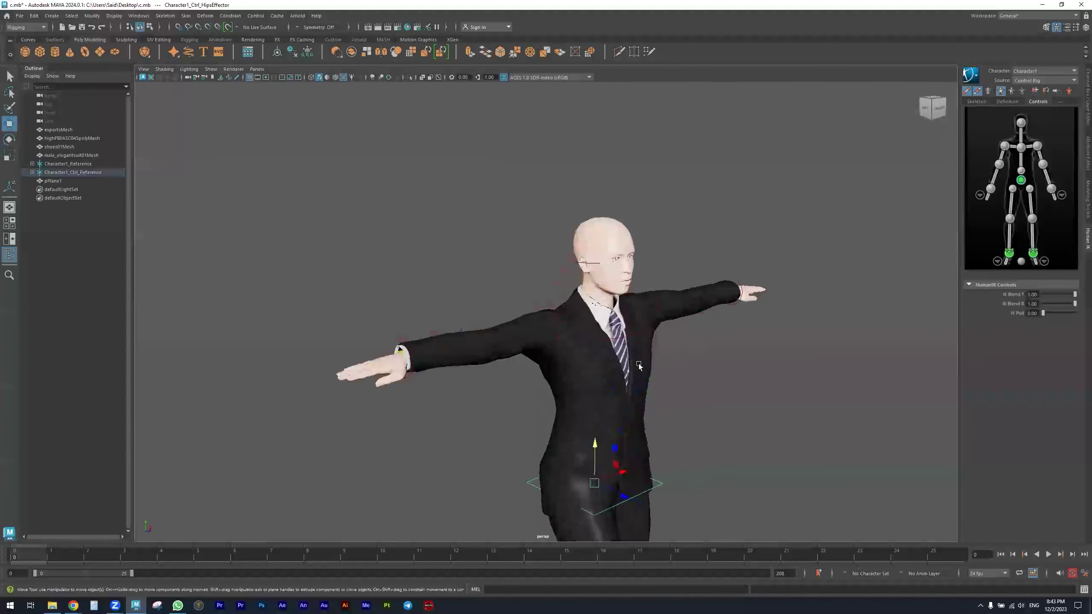
left_click(561, 323)
key("e")
left_click_drag(529, 306, 519, 345)
left_click(658, 304)
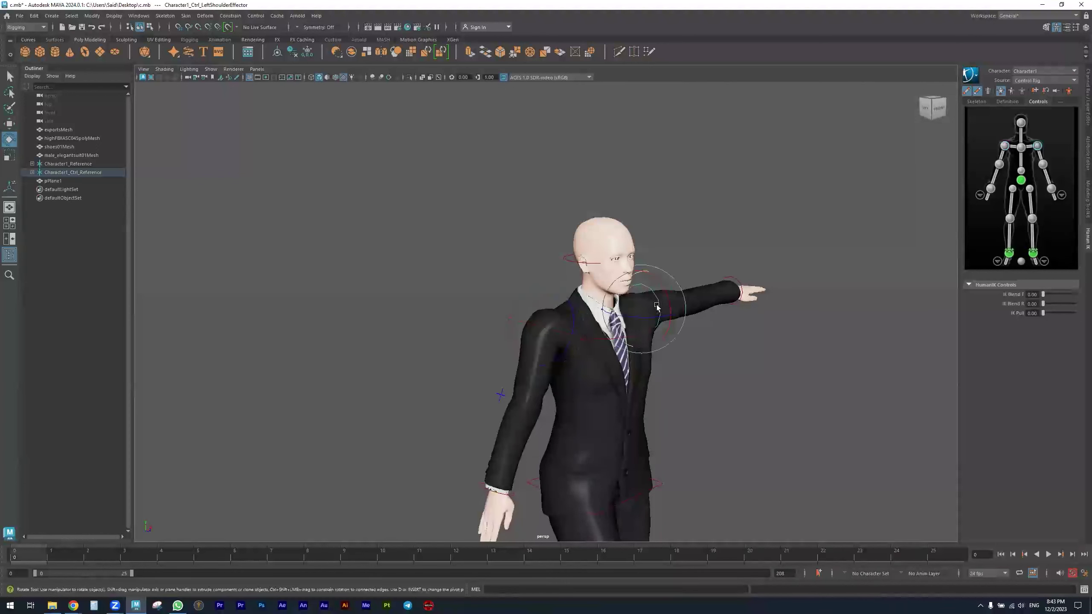
left_click_drag(621, 295, 660, 365)
Move the right wrist effector backward and up so the right arm swings behind the body with a bent elbow
right_click_drag(660, 366, 590, 402, "alt")
middle_click_drag(495, 426, 494, 385, "alt")
left_click_drag(494, 384, 519, 400, "alt")
left_click(519, 400)
left_click_drag(470, 429, 594, 441, "alt")
middle_click_drag(595, 441, 468, 377, "alt")
right_click_drag(484, 383, 519, 386, "alt")
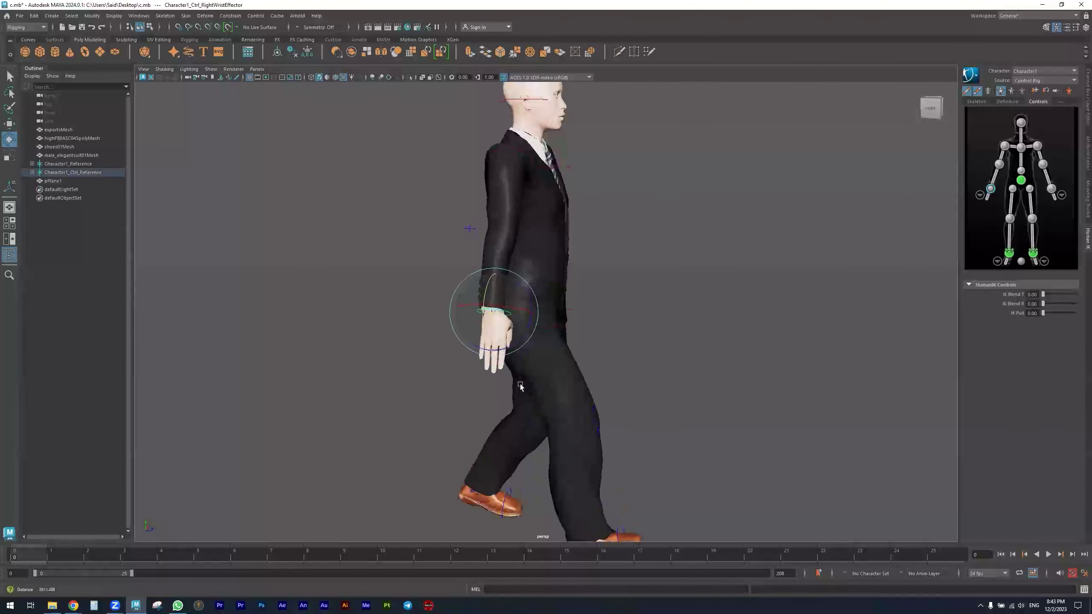
left_click_drag(438, 408, 462, 406, "alt")
middle_click_drag(475, 411, 459, 384, "alt")
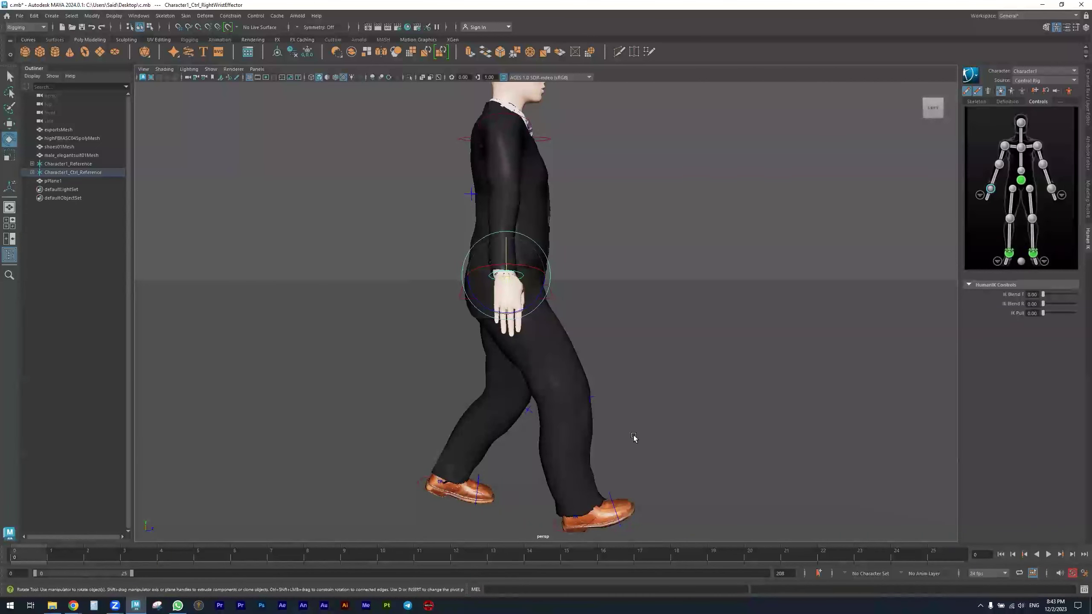
left_click_drag(576, 389, 485, 202, "alt")
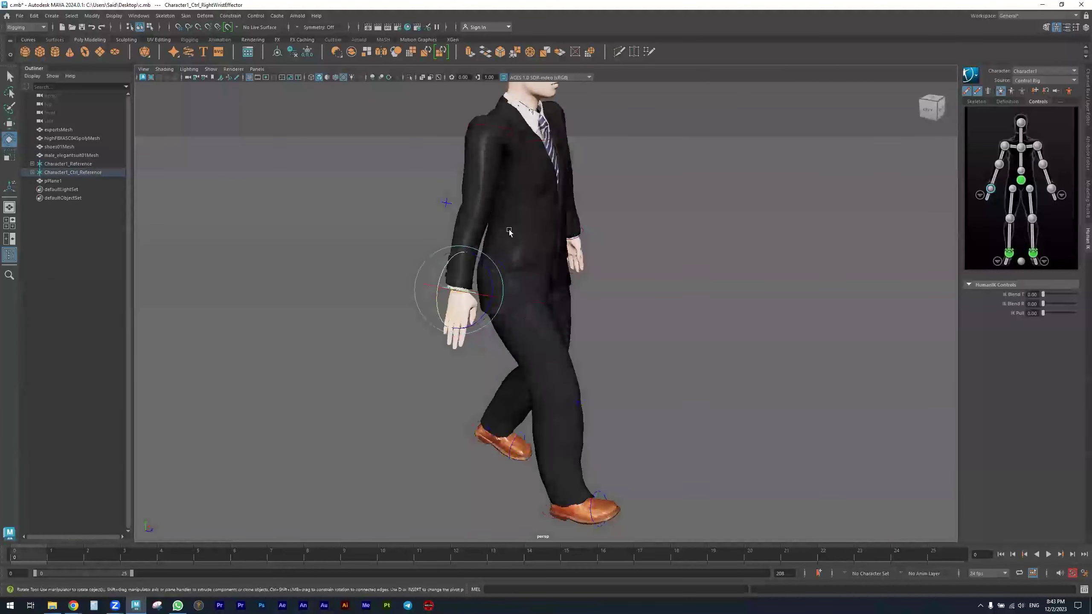
left_click_drag(541, 268, 527, 264, "alt")
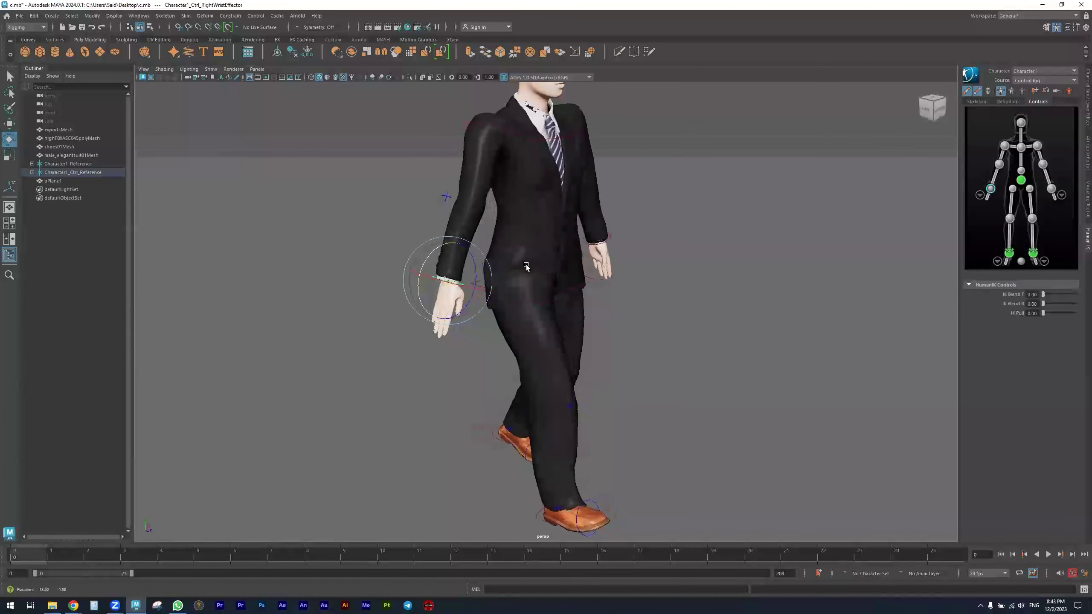
middle_click_drag(556, 375, 561, 337, "alt")
mouse_move(547, 455)
left_mouse_down("alt")
mouse_move(588, 455)
mouse_move(567, 456)
left_mouse_up("alt")
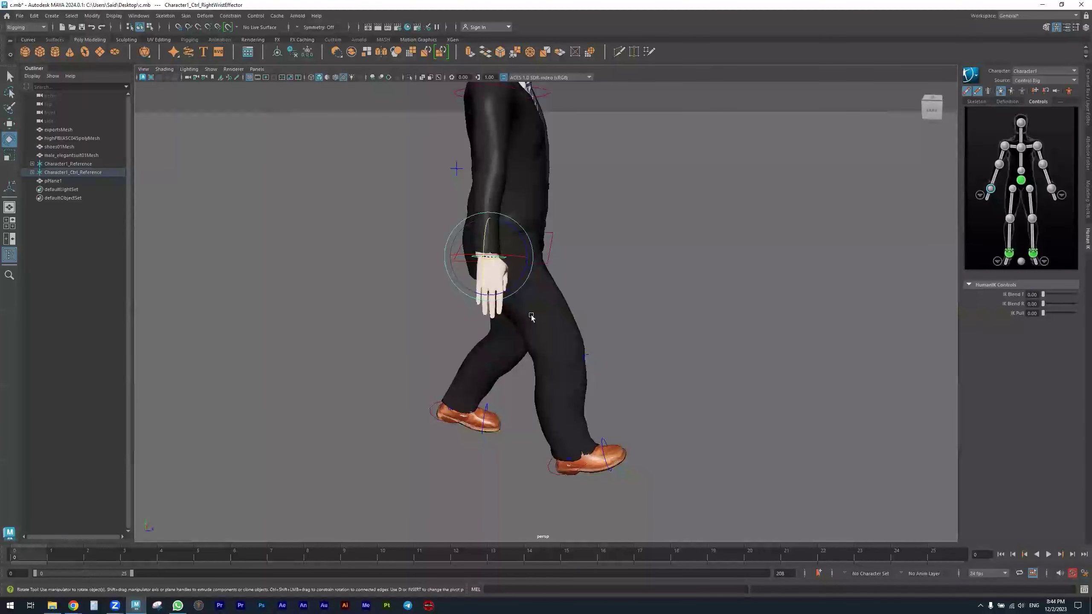
left_click_drag(513, 273, 521, 308, "alt")
key("w")
left_click_drag(533, 265, 447, 198)
Move the left wrist effector forward and up so the left arm swings in front of the body
left_click_drag(670, 282, 736, 306, "alt")
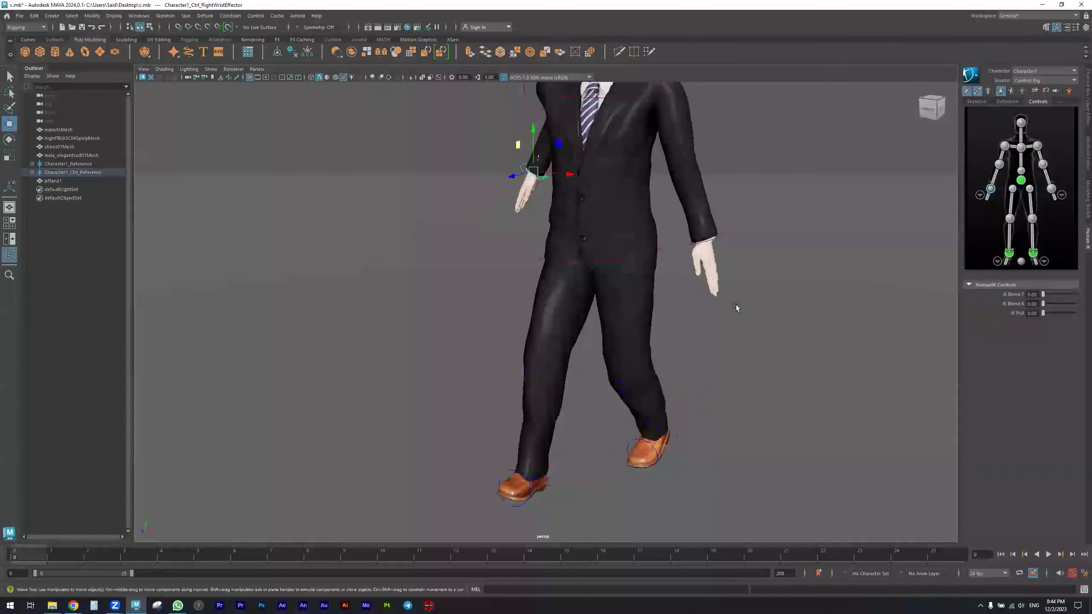
left_click(714, 240)
left_click_drag(714, 239, 709, 302, "alt")
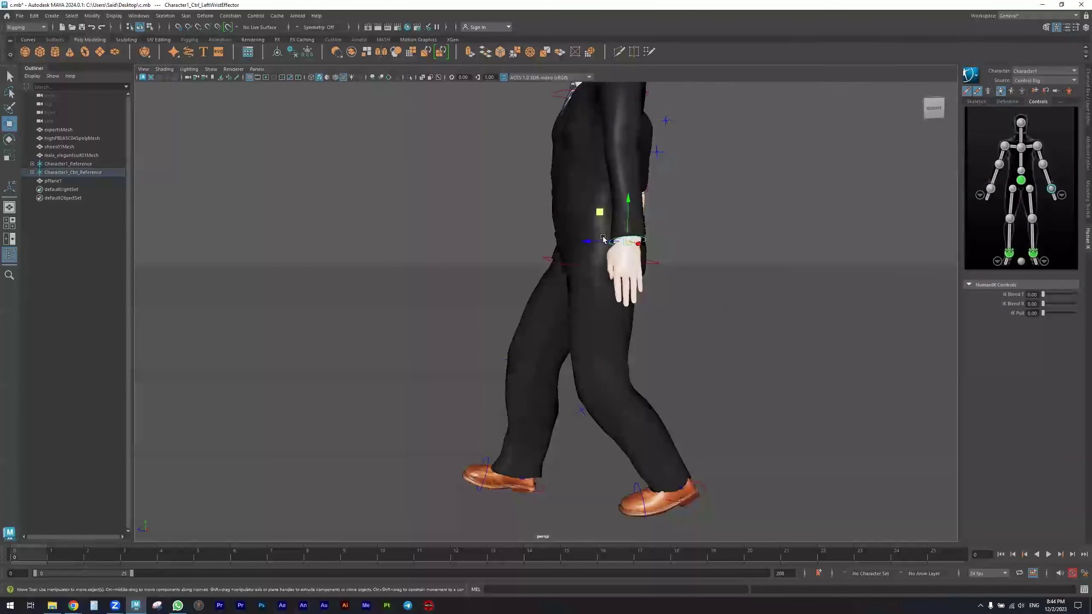
left_click_drag(600, 213, 511, 171)
Select all the character's body controls and key this contact pose at frame 0 and again at frame 25
left_click_drag(441, 253, 668, 286, "alt")
right_click_drag(721, 335, 524, 334, "alt")
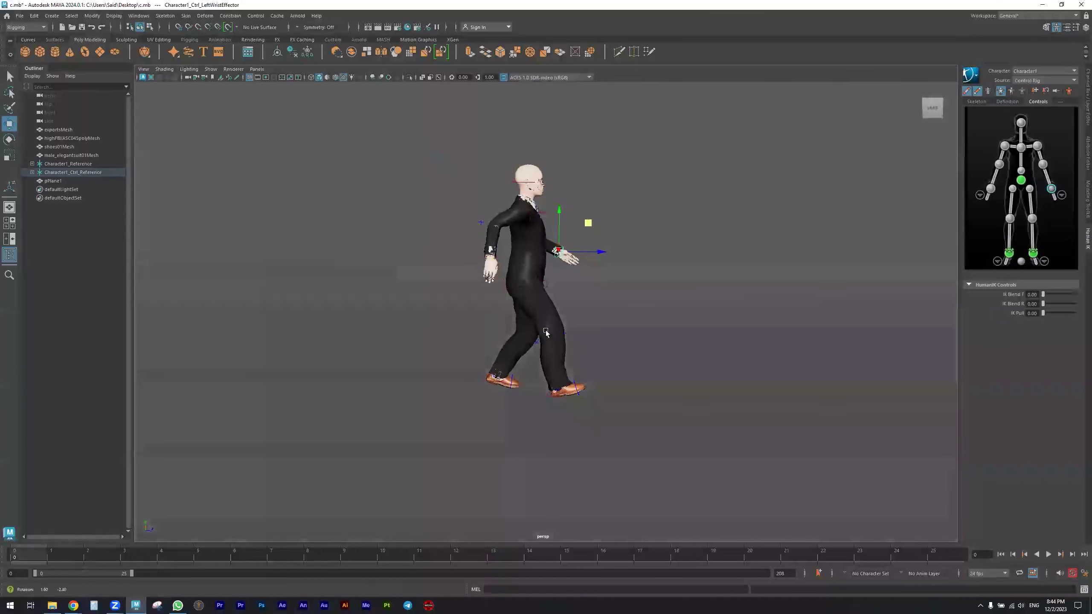
left_click_drag(524, 333, 549, 330, "alt")
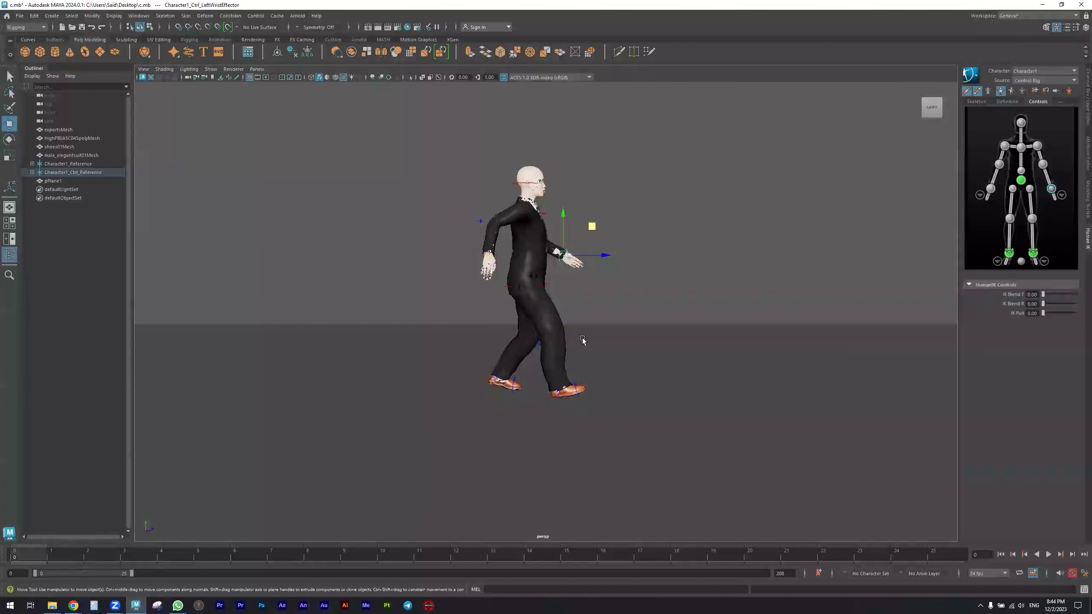
left_click_drag(537, 389, 539, 392, "alt")
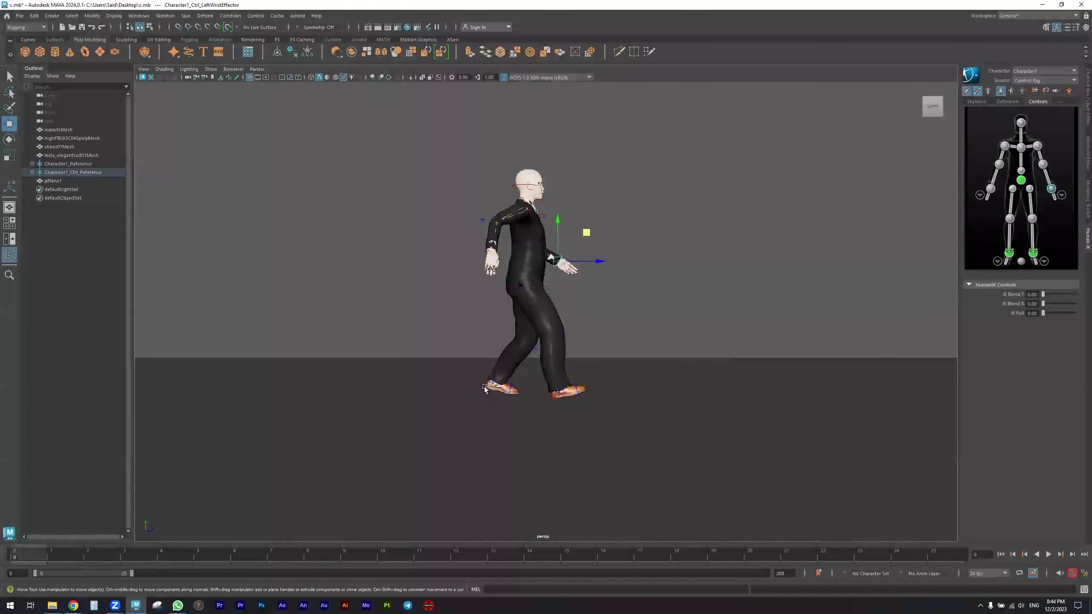
left_click_drag(473, 395, 486, 389, "alt")
left_click_drag(631, 143, 427, 430)
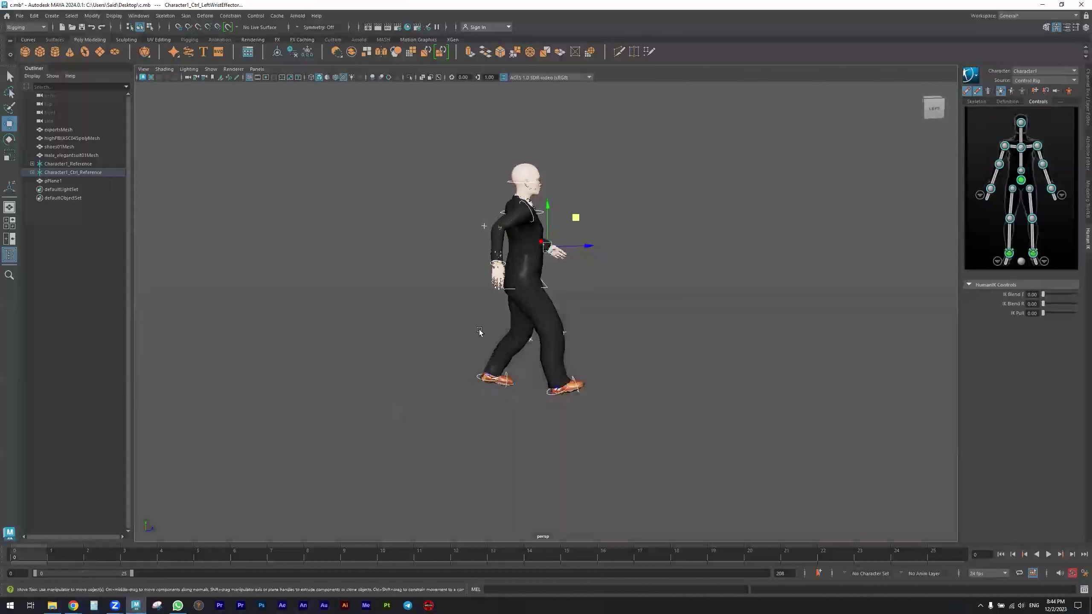
key("s")
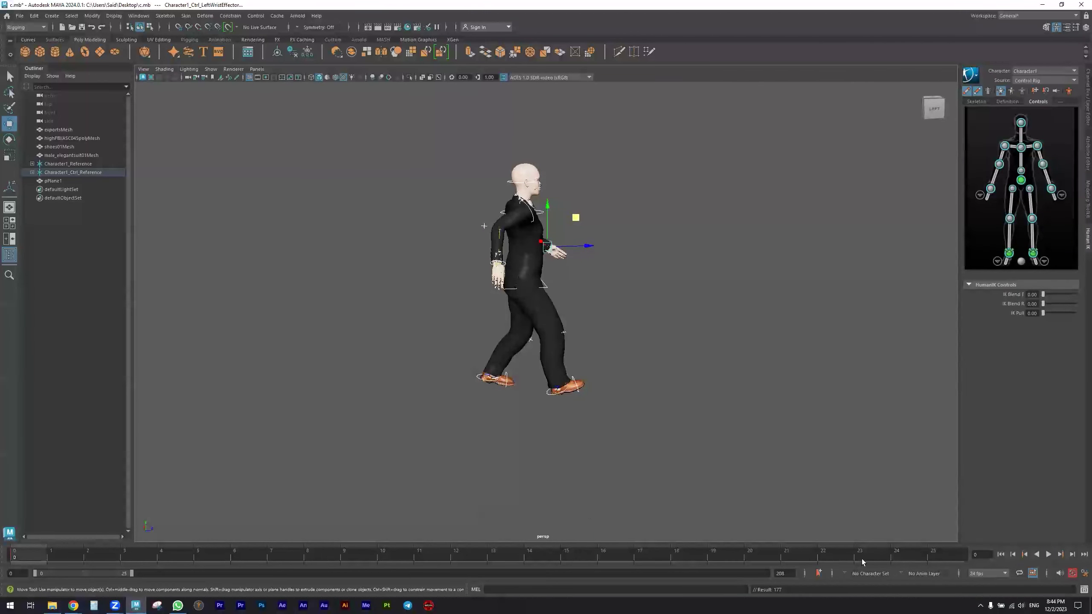
left_click(916, 560)
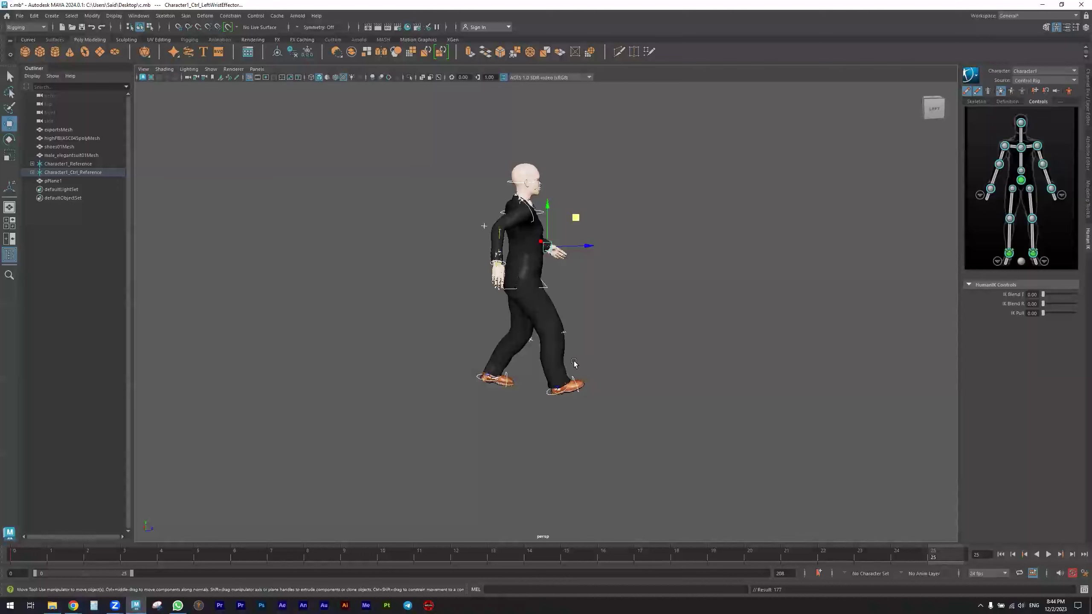
left_click(593, 250)
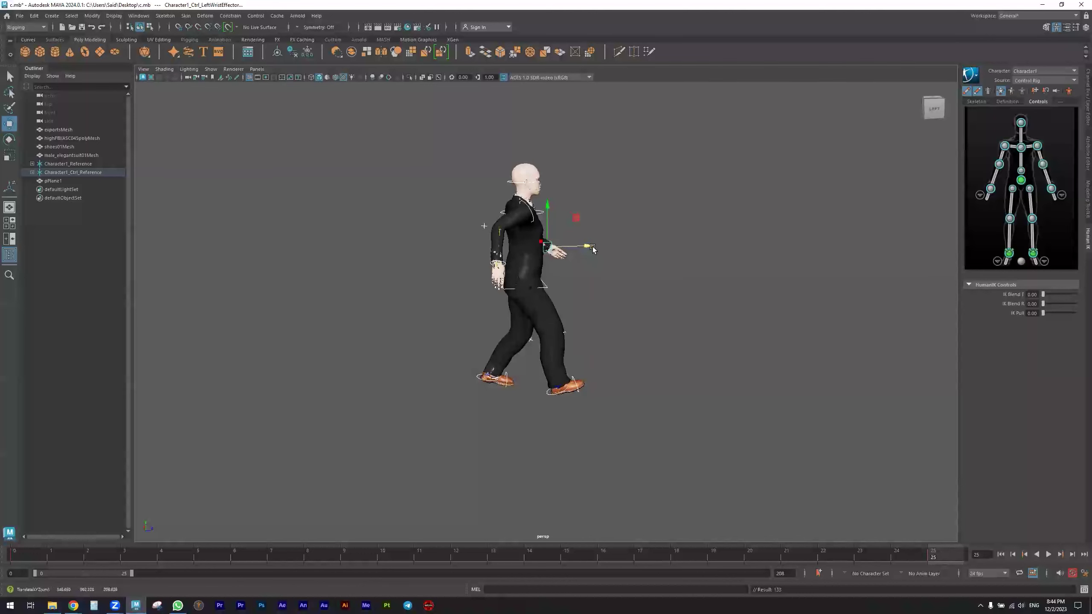
Preview the animation, go to frame 13, and move the left ankle effector forward until the left foot reaches the right foot
key("alt+v")
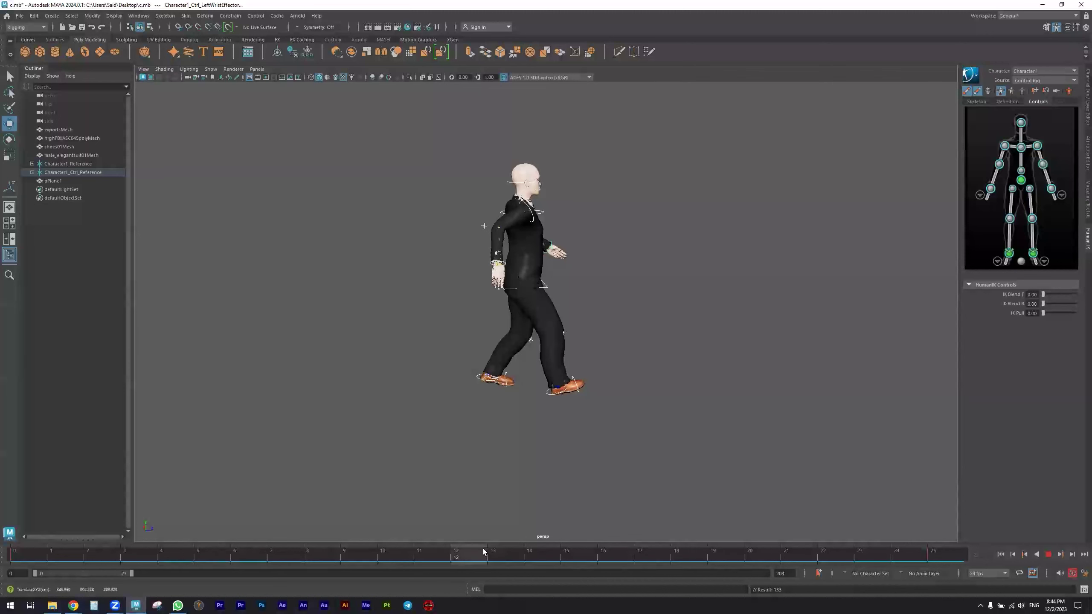
left_click(499, 555)
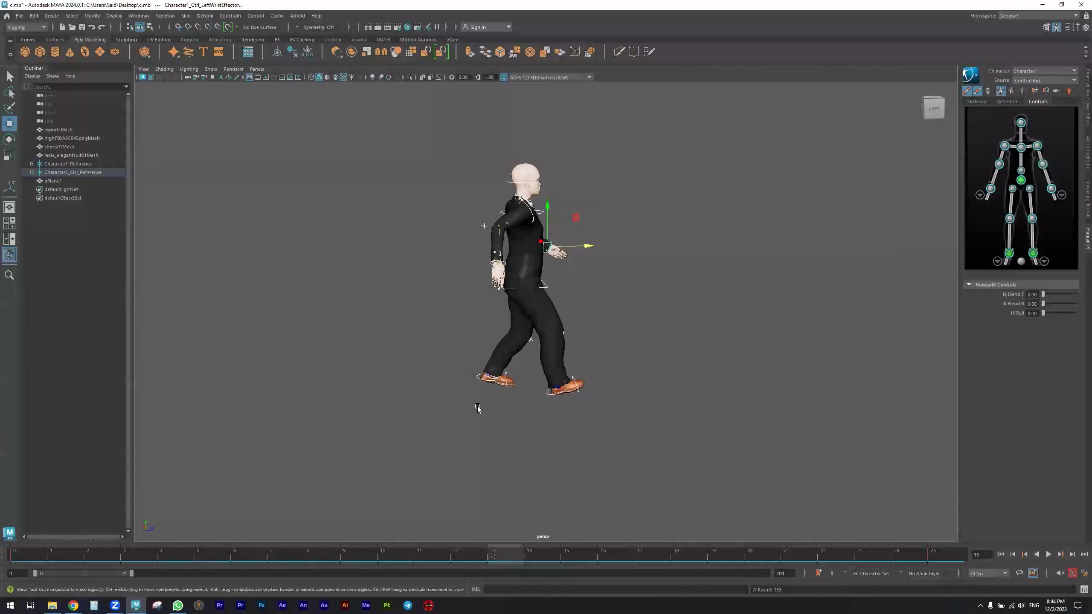
left_click_drag(480, 408, 476, 397, "alt")
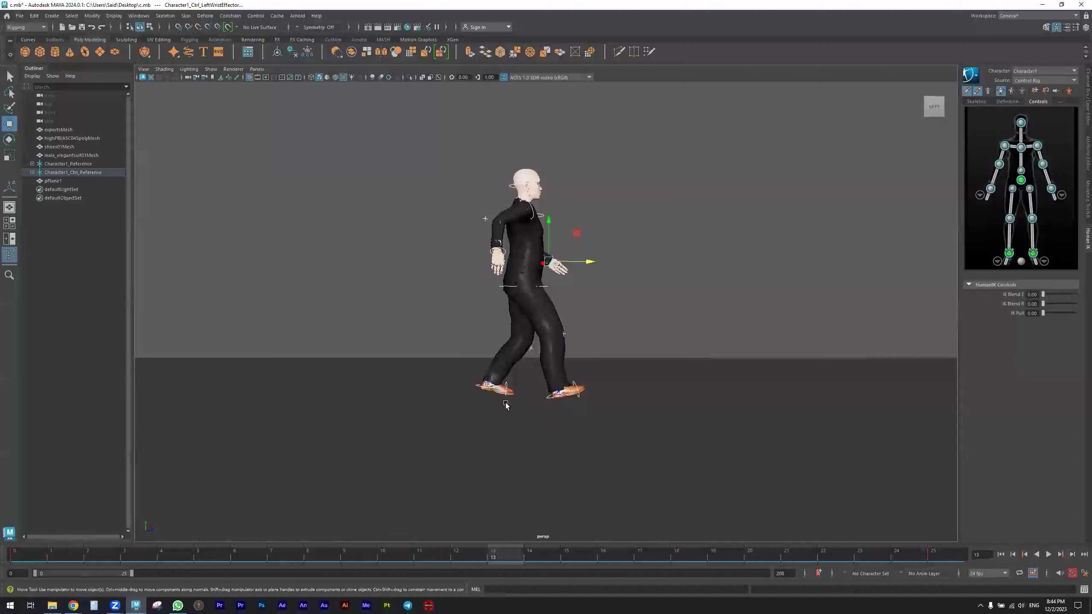
left_click(489, 387)
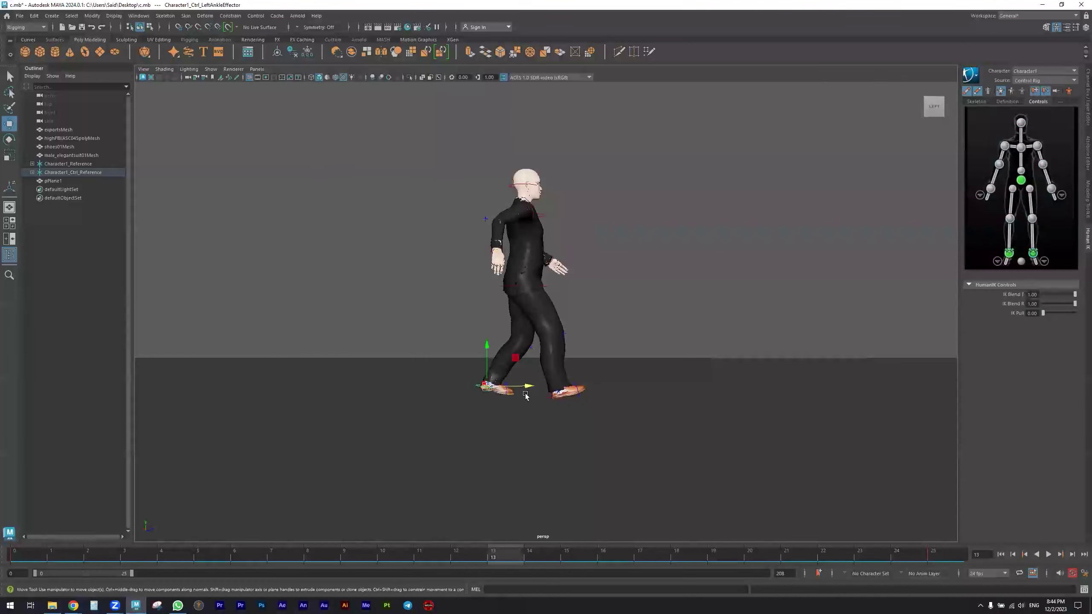
left_click_drag(530, 387, 599, 388)
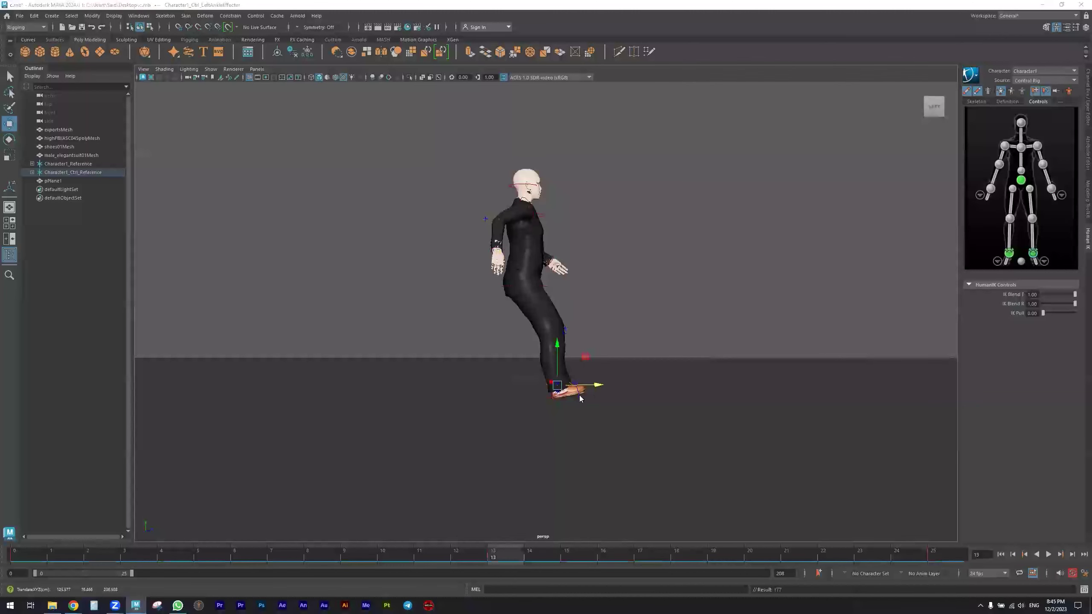
Frame the feet in a wireframe side view and align the left ankle effector with the right ankle
key("space")
scroll(401, 383, "down", 5)
scroll(677, 404, "down", 8)
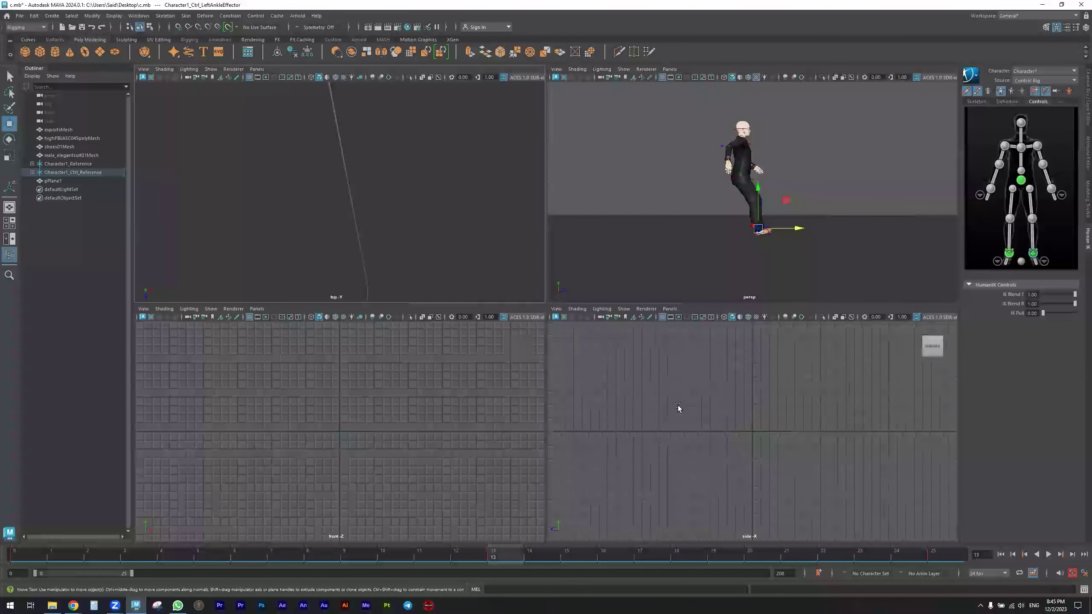
key("space")
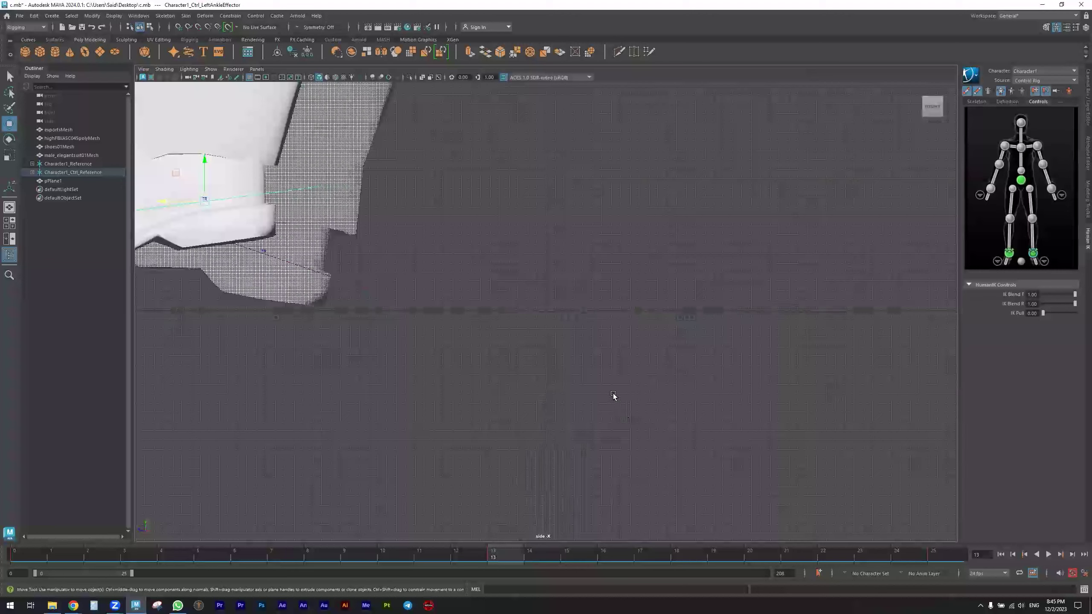
key("f")
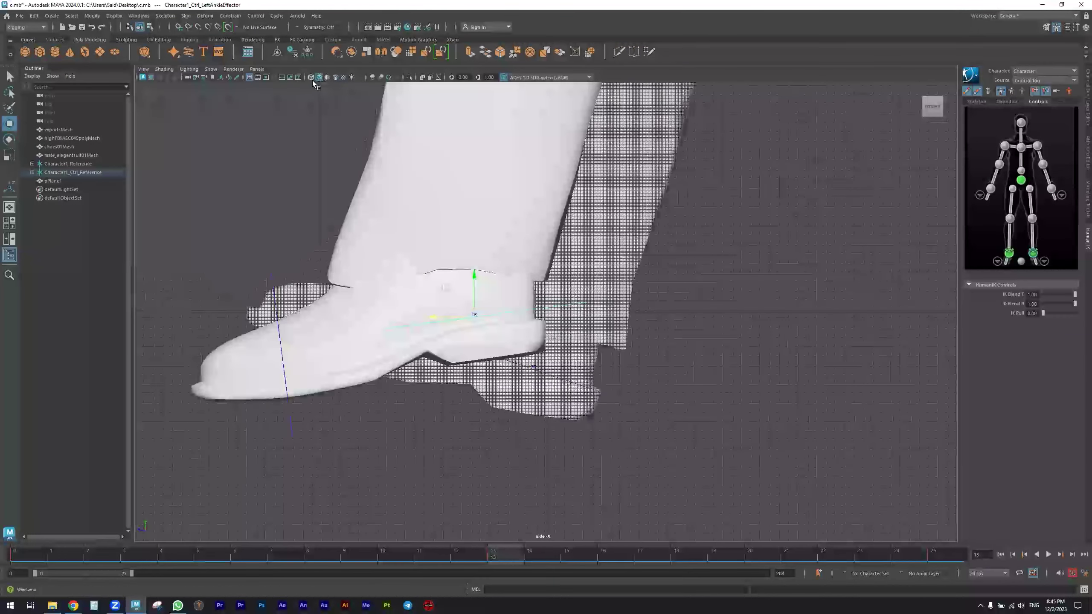
key("4")
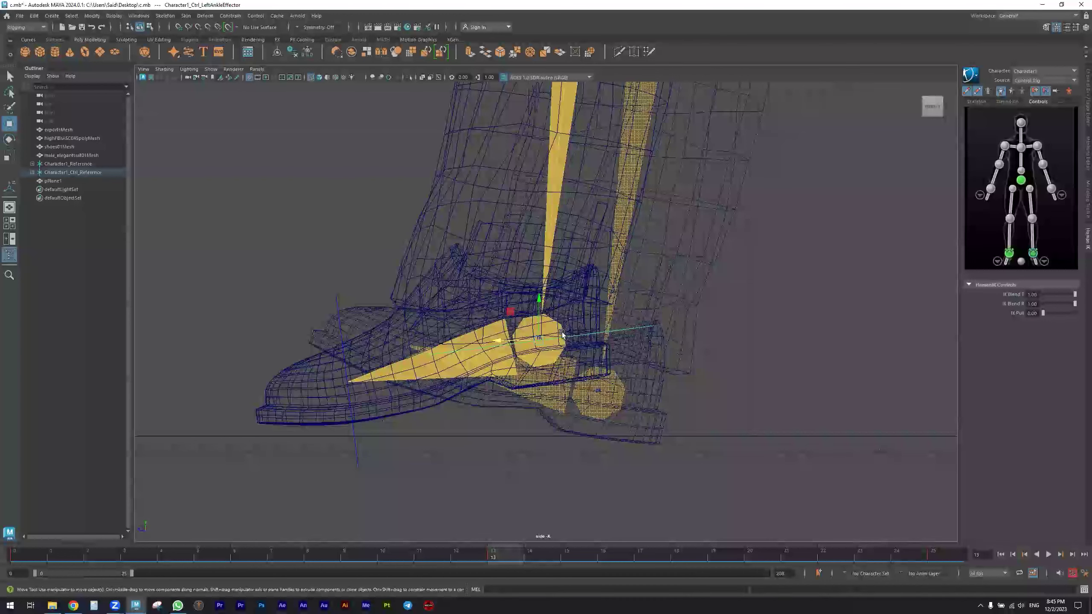
left_click_drag(510, 313, 566, 370)
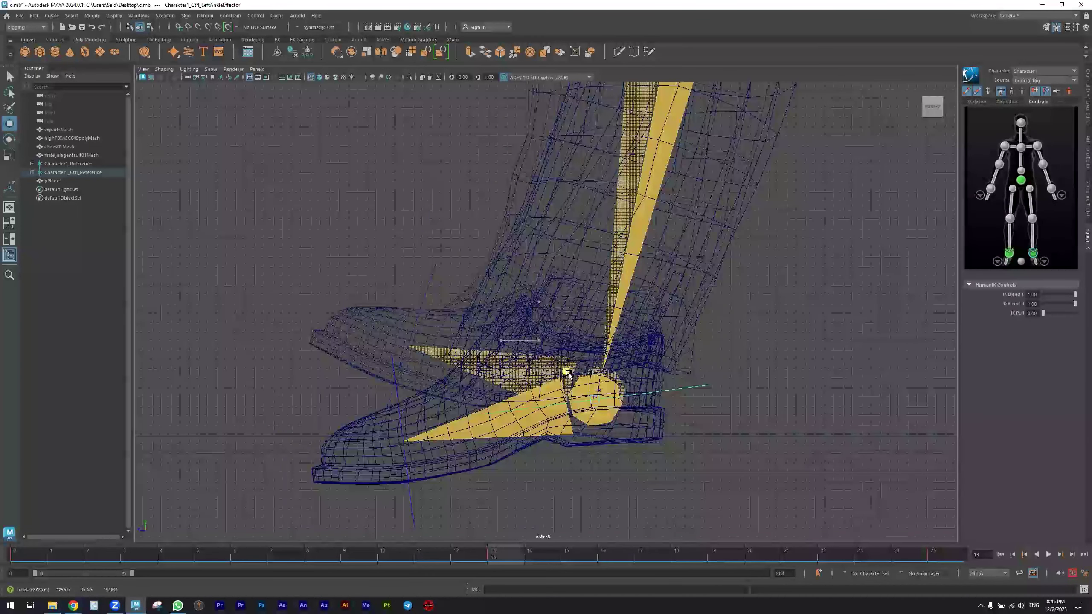
Adjust the left foot and left ankle effectors so the left shoe matches the right shoe's toe-up angle
left_click(404, 439)
left_click_drag(367, 315, 367, 320)
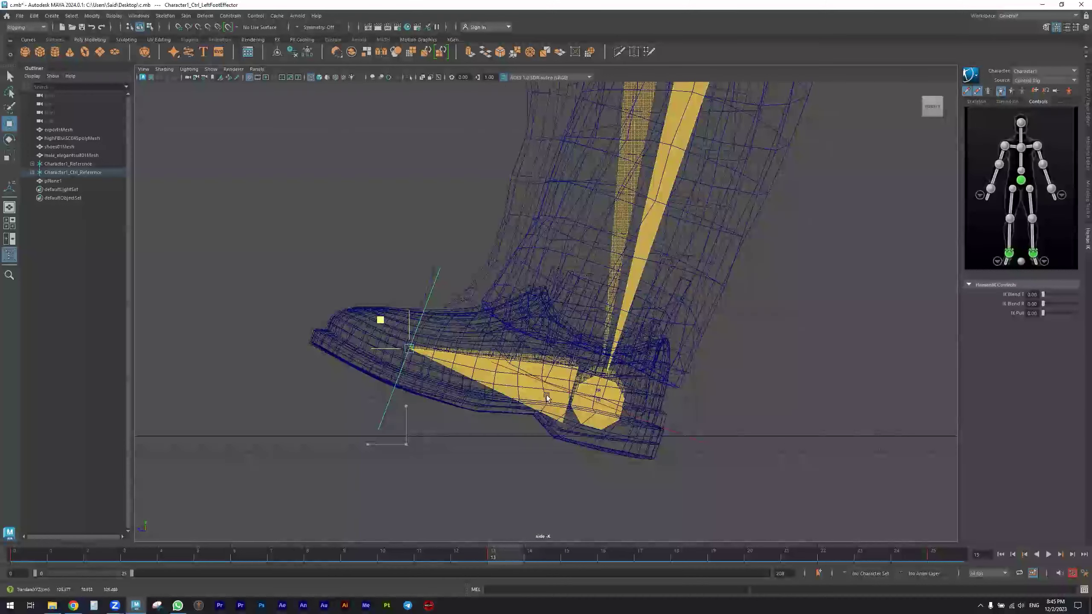
left_click(677, 429)
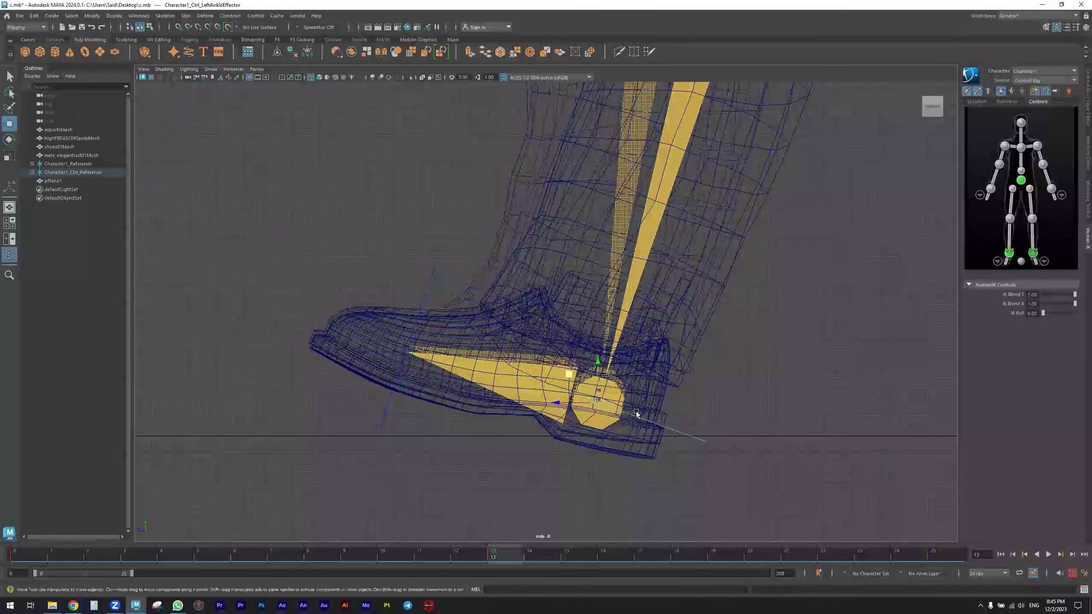
left_click_drag(569, 374, 571, 364)
left_click(429, 288)
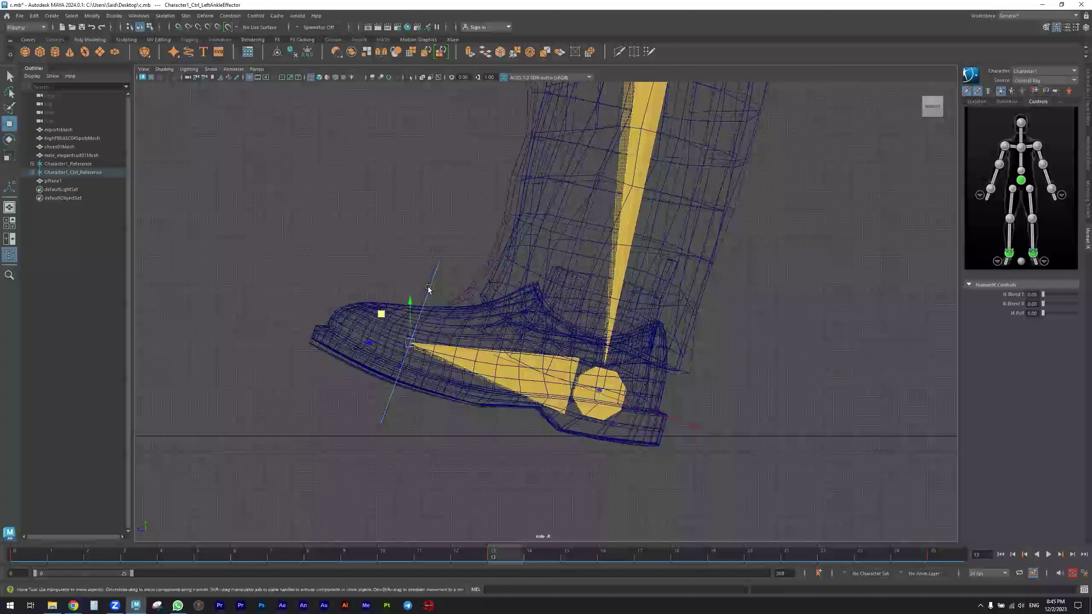
left_click_drag(407, 301, 408, 306)
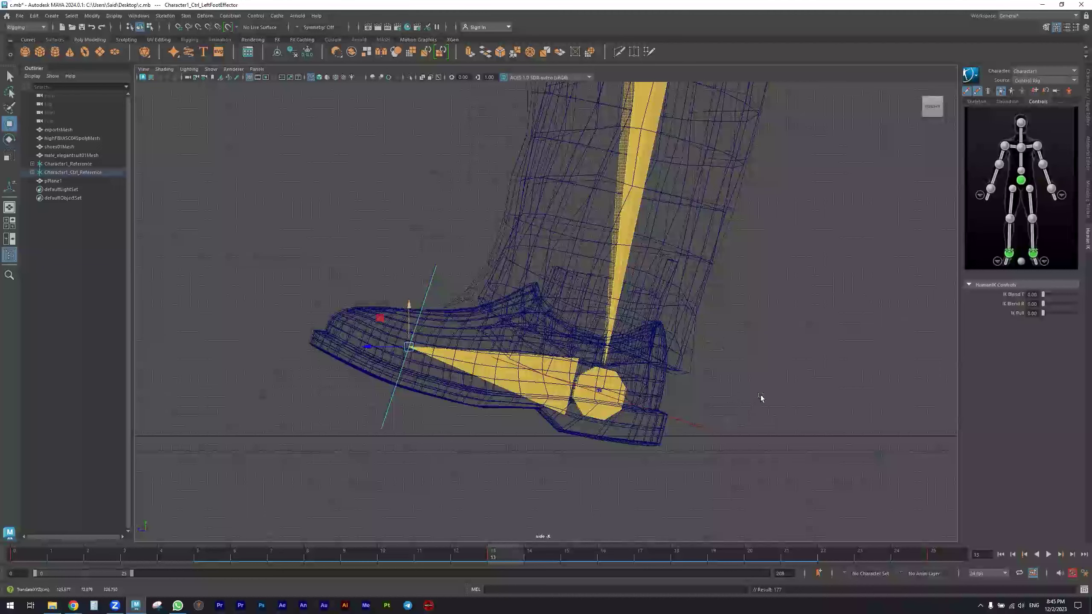
Move the left ankle effector backward and up so the left leg trails behind the body
key("space")
mouse_move(726, 260)
left_mouse_down("alt")
mouse_move(736, 237)
mouse_move(738, 258)
mouse_move(718, 260)
left_mouse_up("alt")
left_click(738, 232)
left_click_drag(779, 229, 757, 231)
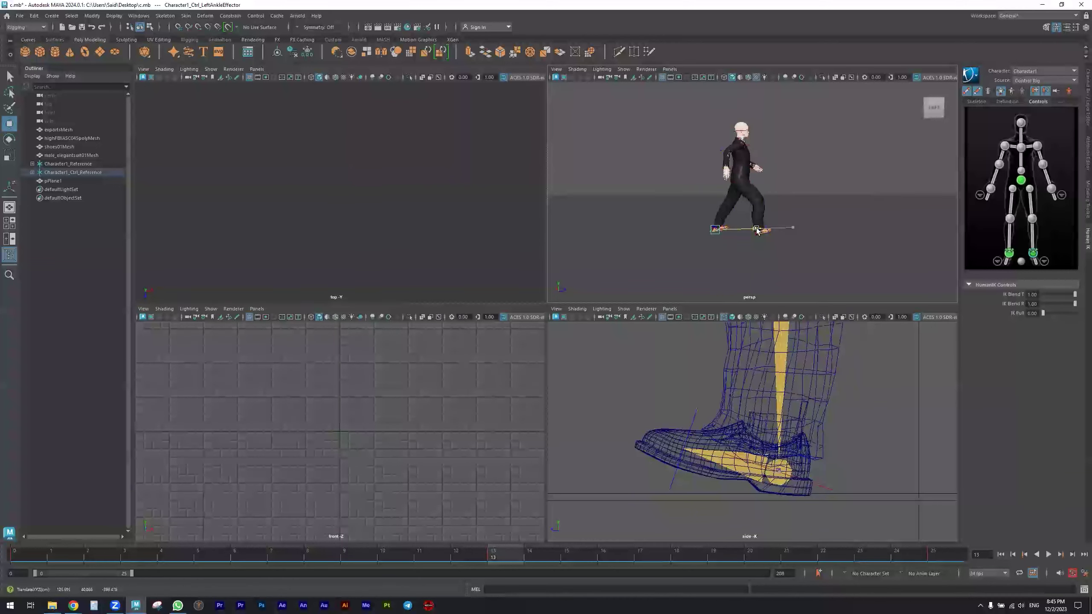
key("space")
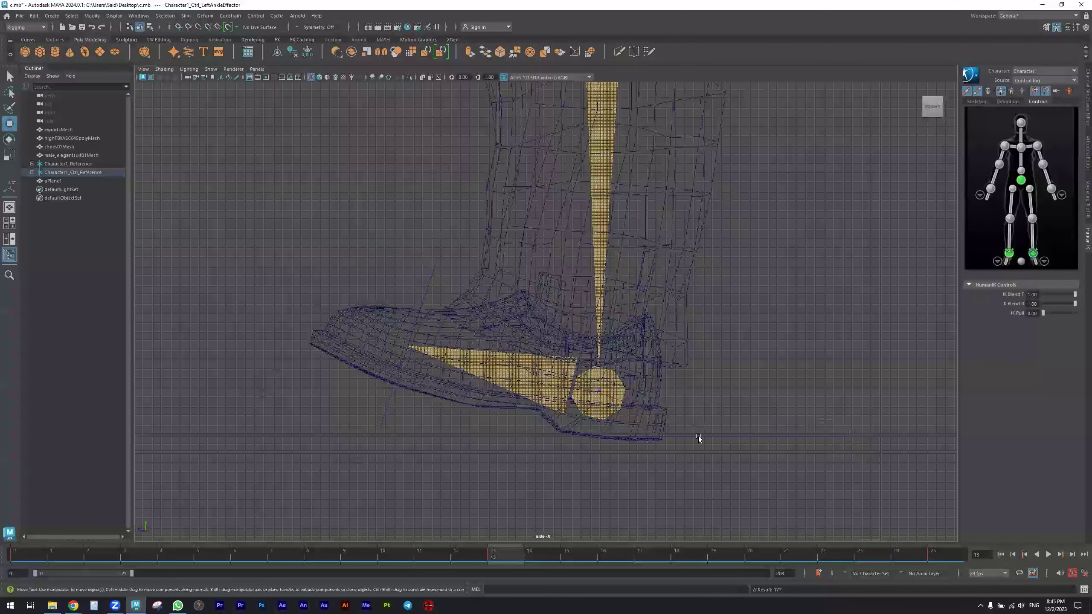
middle_click_drag(951, 371, 764, 387, "alt")
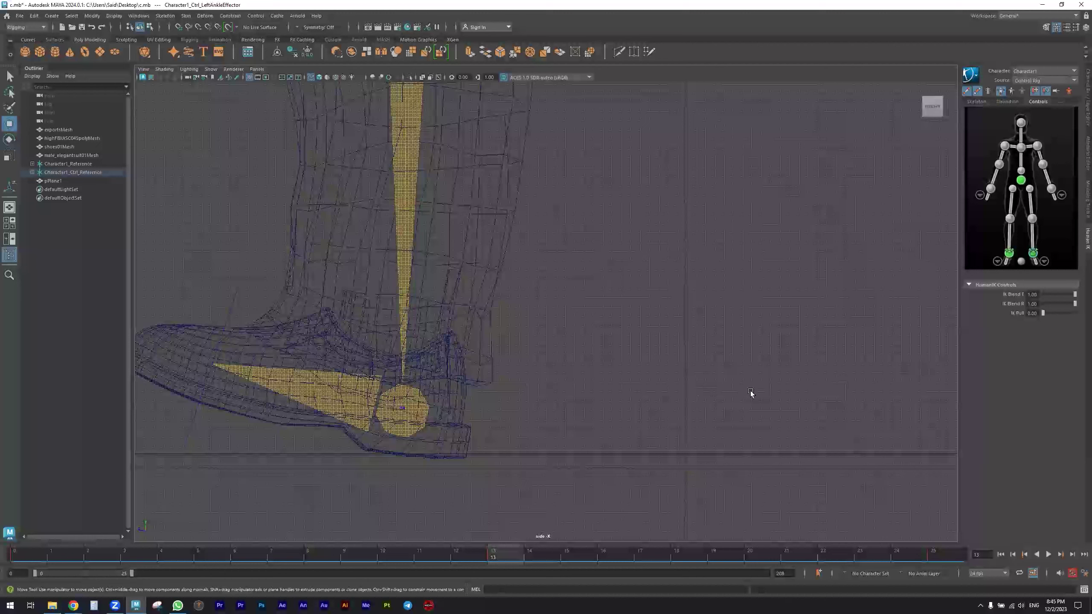
left_click_drag(768, 363, 799, 297)
Rotate the left foot and left ankle effectors so the trailing left shoe rests on its toe with the heel raised
key("e")
key("s")
left_click(711, 356)
left_click_drag(696, 361, 721, 342)
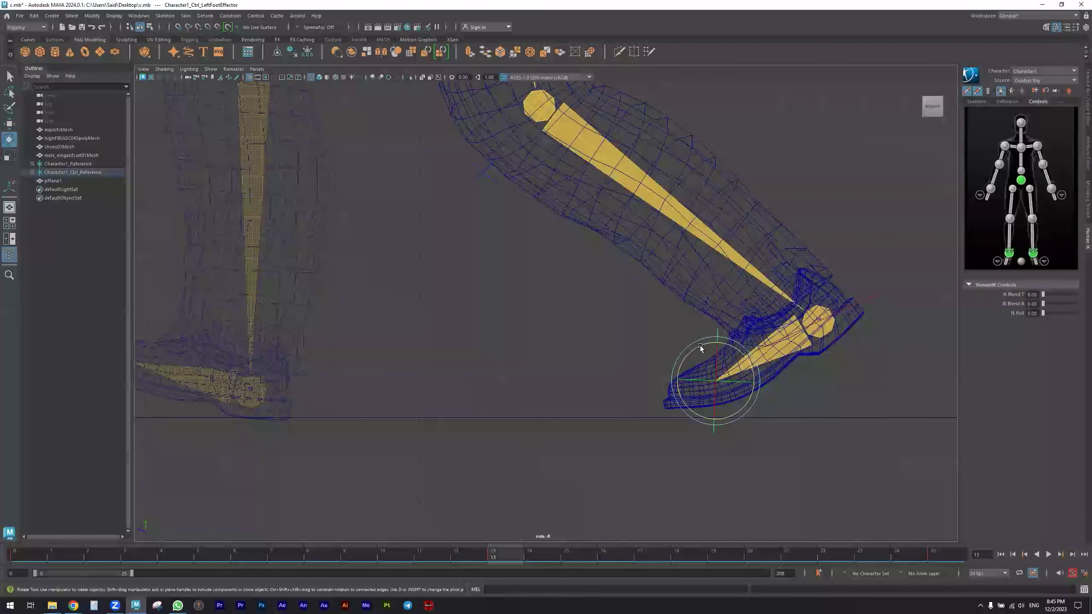
scroll(699, 345, "down", 2)
left_click(772, 303)
left_click_drag(768, 306, 758, 298)
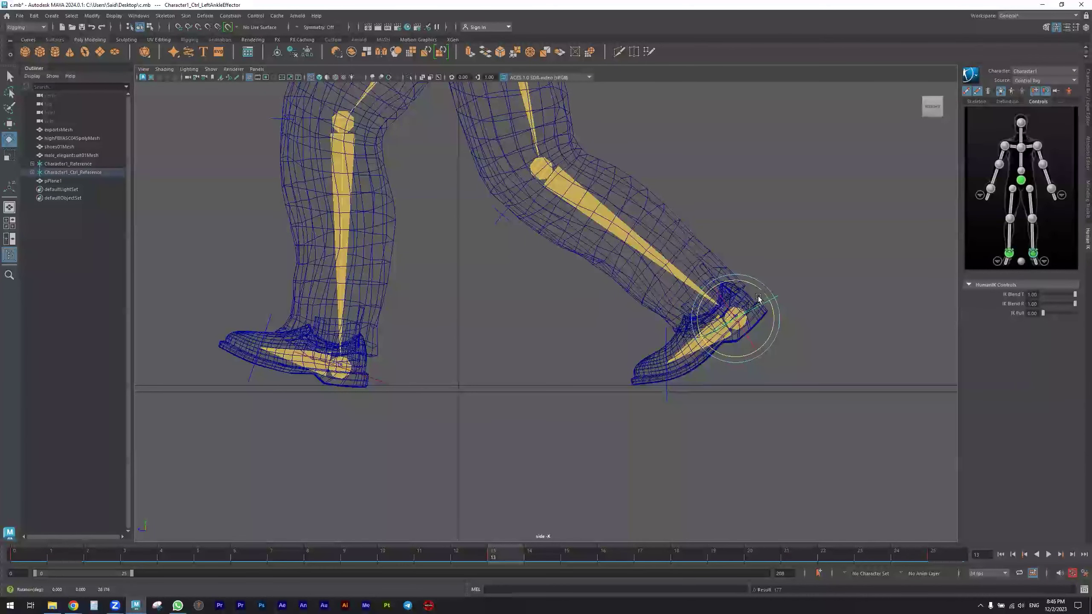
key("space")
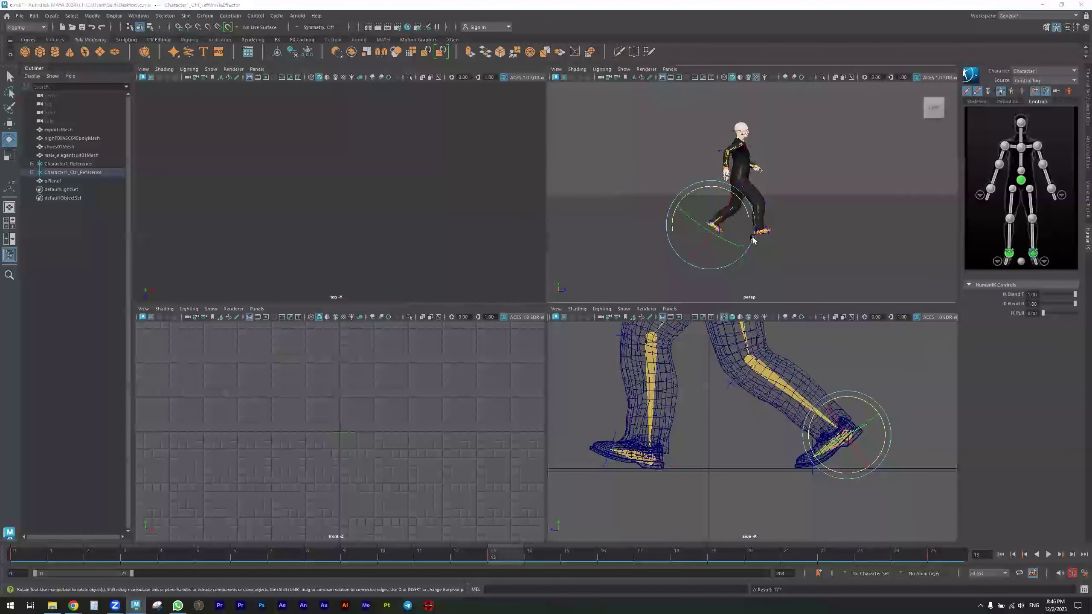
key("space")
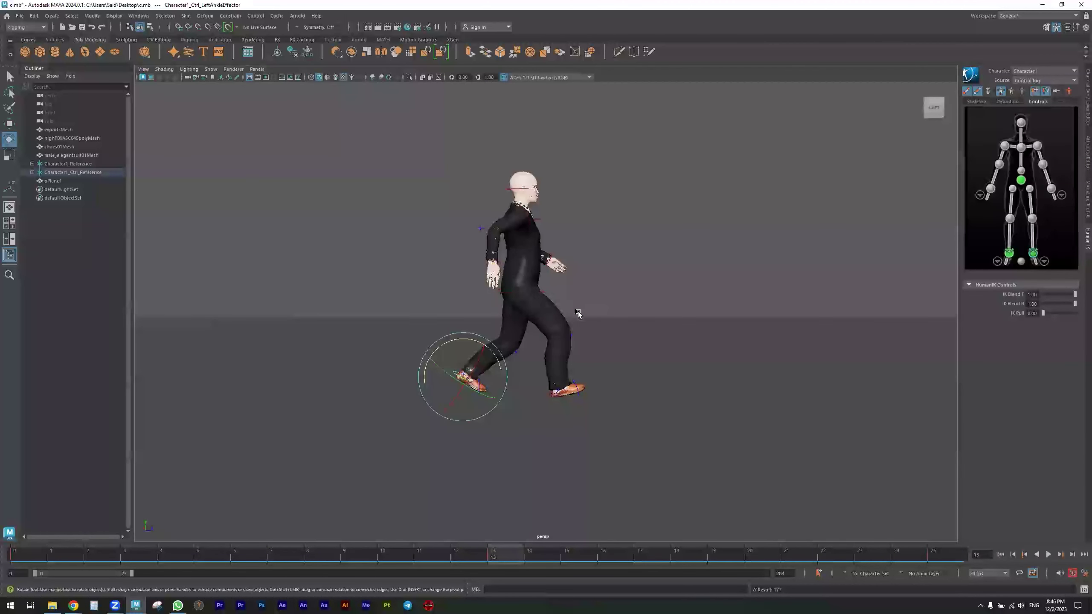
Move the right wrist effector forward so the right arm swings in front of the body
left_click(490, 261)
right_click_drag(375, 260, 549, 249, "alt")
middle_click_drag(549, 249, 568, 337, "alt")
key("w")
left_click_drag(478, 321, 587, 349)
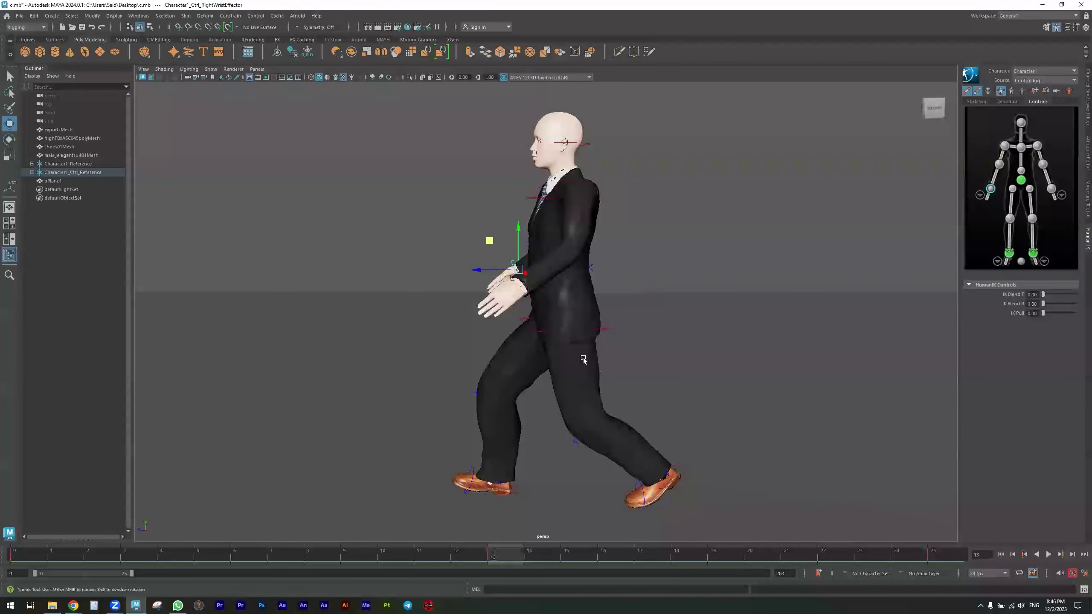
Undo the right wrist move and the trailing-leg edits on the left foot, back to both feet side by side
key("ctrl+z")
key("ctrl+z")
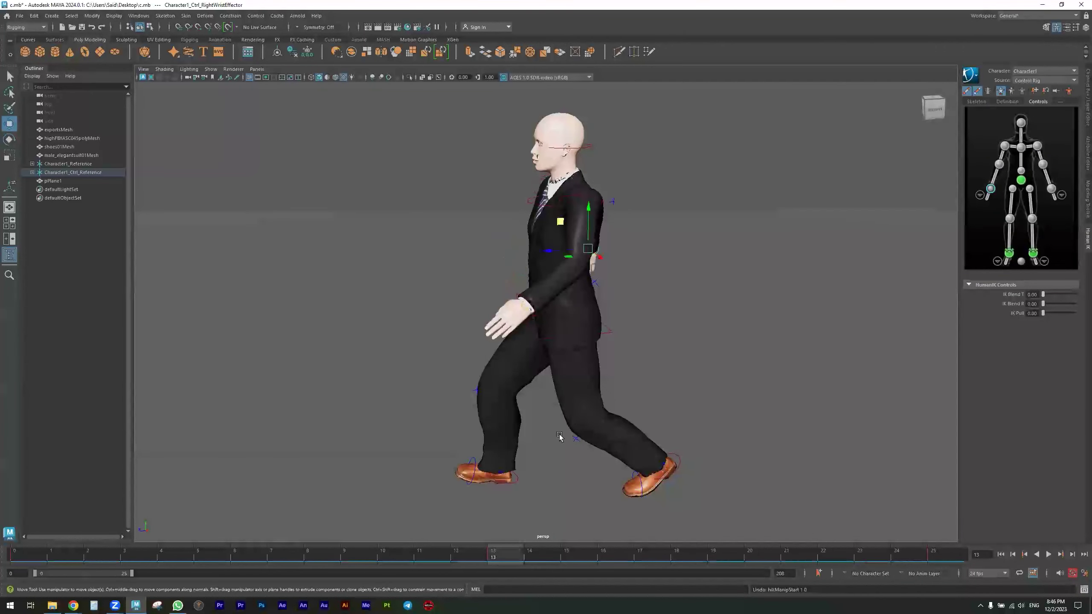
key("ctrl+z")
key("ctrl+z")
key("ctrl+z")
key("ctrl+z")
key("ctrl+z")
key("ctrl+z")
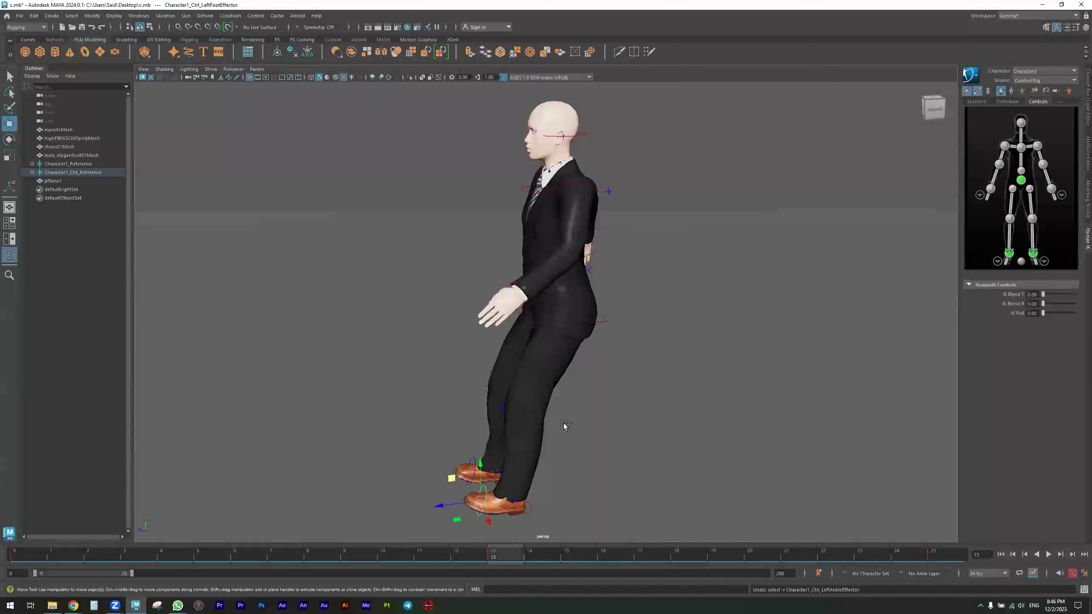
Move the right ankle effector backward and up so the right leg trails behind the body with a bent knee
left_click_drag(508, 461, 563, 495, "alt")
left_click(528, 491)
middle_click_drag(550, 473, 549, 389, "alt")
left_click_drag(467, 397, 578, 397)
left_click_drag(663, 422, 656, 424, "alt")
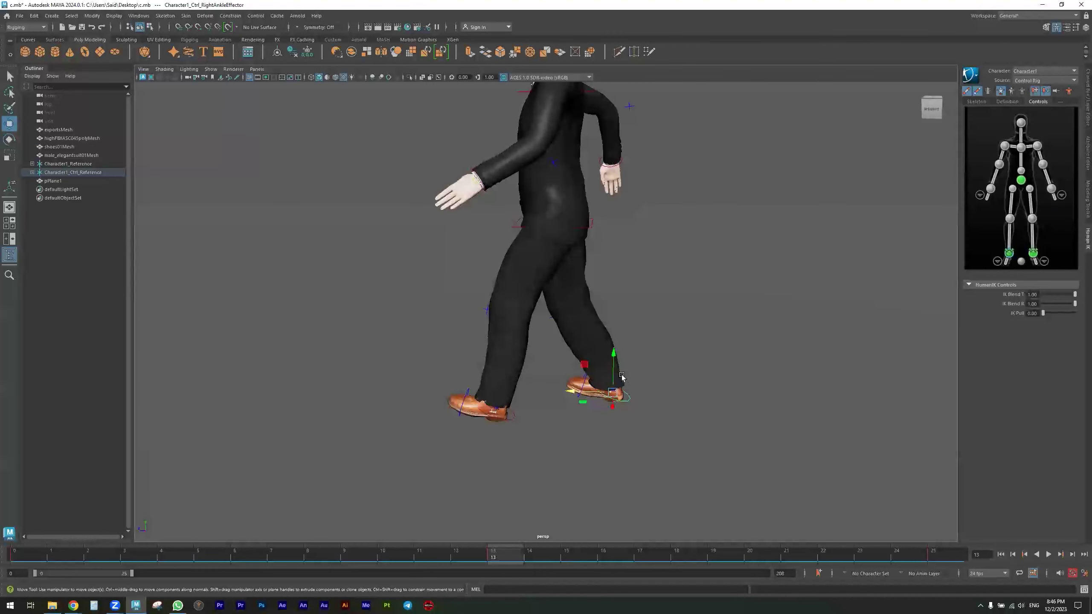
left_click_drag(613, 354, 614, 338)
left_click_drag(613, 396, 612, 377, "alt")
right_click_drag(518, 386, 615, 389, "alt")
middle_click_drag(614, 389, 554, 351, "alt")
left_click_drag(537, 349, 545, 341)
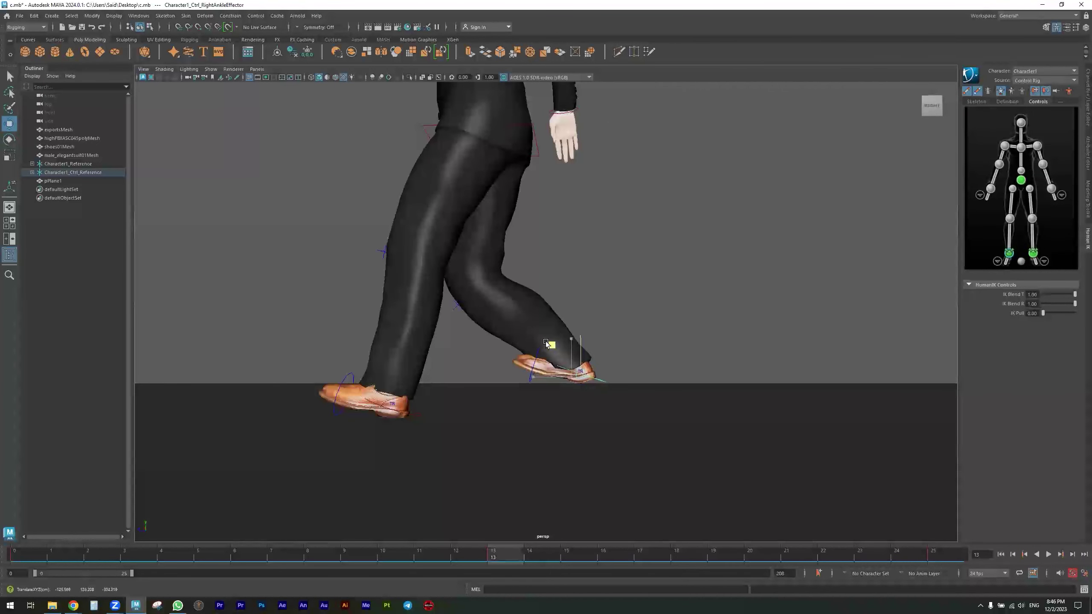
Rotate the right ankle and right foot effectors so the rear shoe points toe-down with its heel raised
key("e")
left_click_drag(614, 352, 592, 317)
left_click(543, 410)
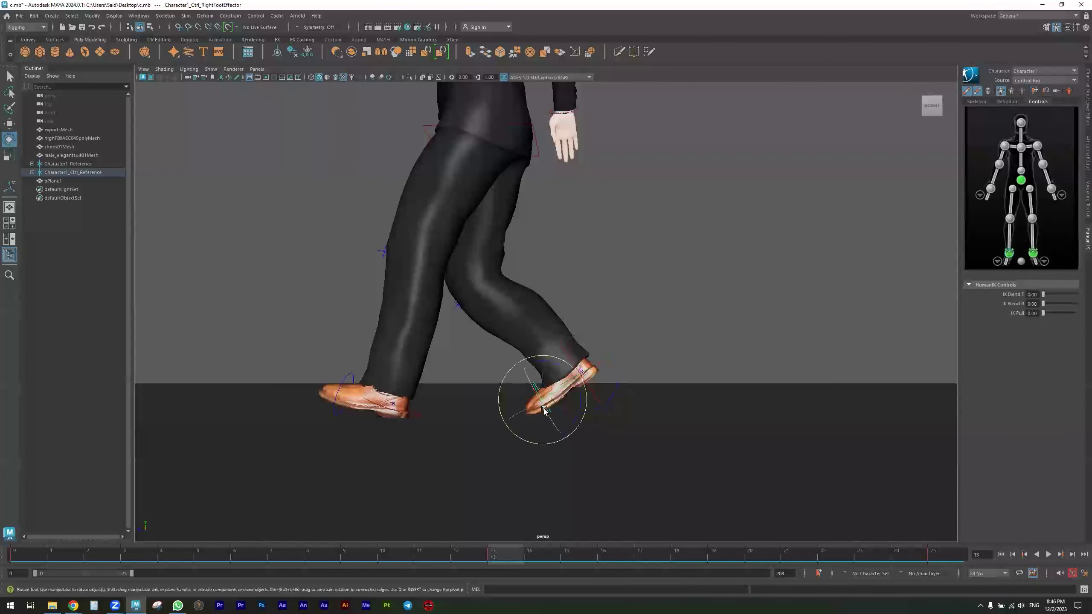
left_click_drag(520, 378, 557, 365)
Move the left wrist effector backward so the left arm swings behind the body
middle_click_drag(456, 274, 527, 363, "alt")
right_click_drag(597, 338, 457, 324, "alt")
left_click_drag(472, 308, 487, 331, "alt")
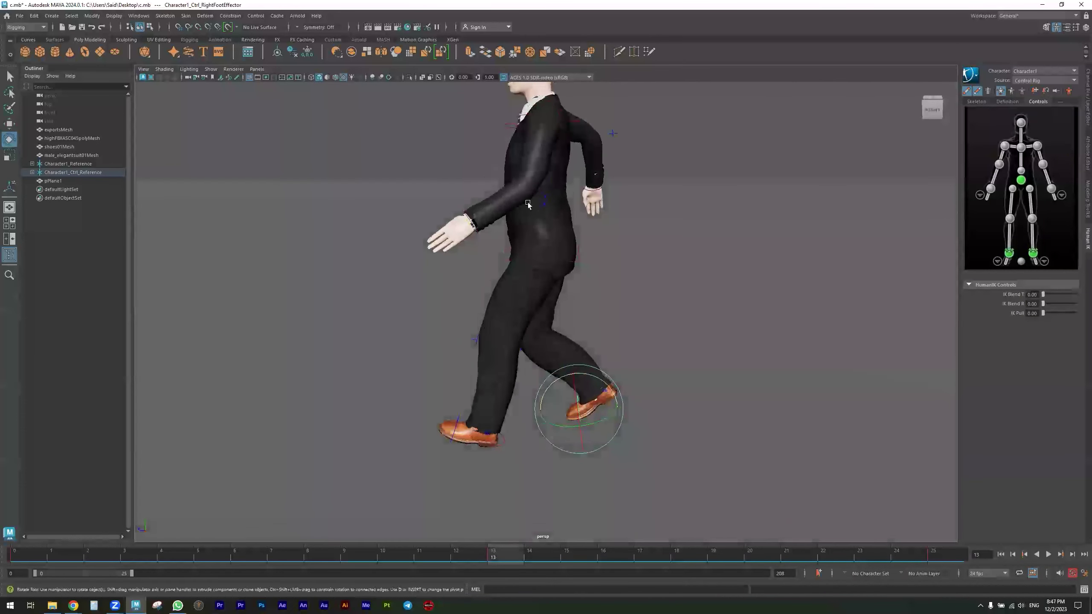
left_click(473, 225)
key("w")
left_click_drag(438, 218, 570, 204)
left_click_drag(714, 202, 683, 224, "alt")
Move the right wrist effector forward so the right arm swings in front of the body with a slightly bent elbow
left_click(515, 288)
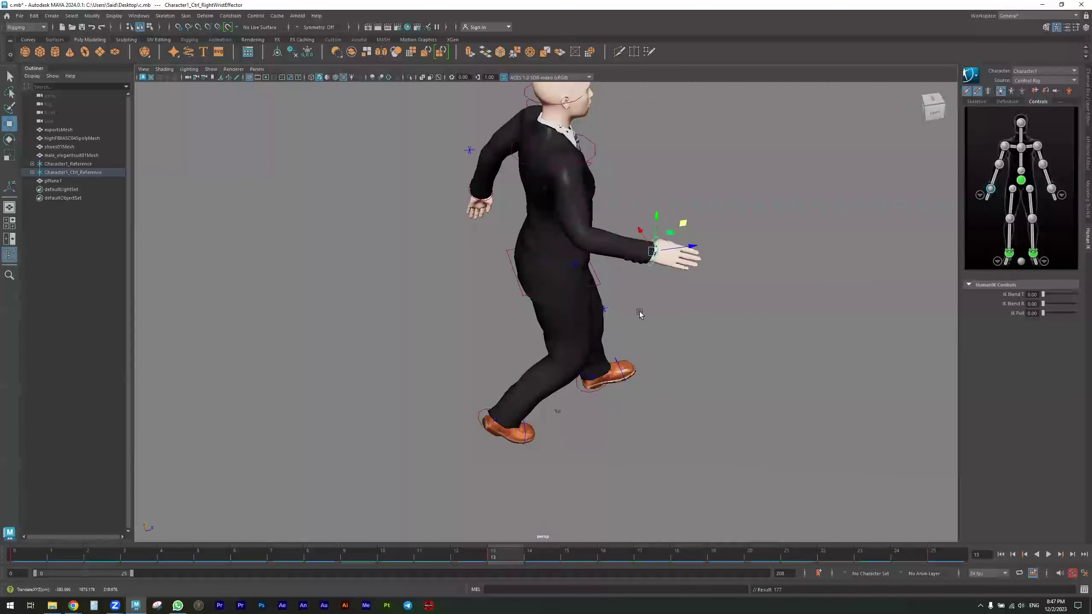
left_click_drag(640, 313, 604, 298, "alt")
middle_click_drag(567, 295, 551, 335, "alt")
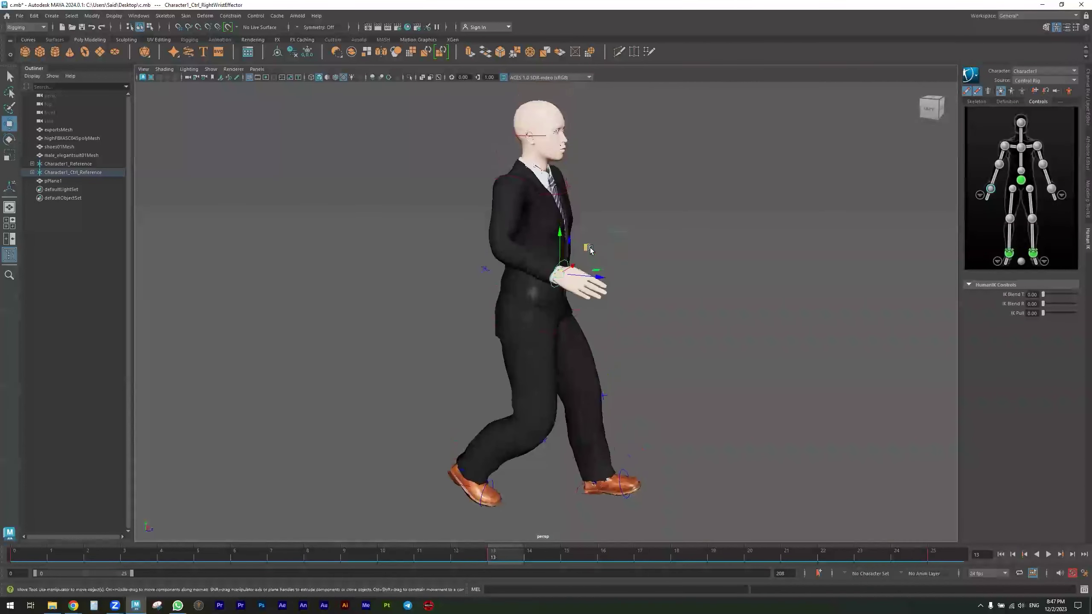
left_click_drag(592, 251, 640, 378, "alt")
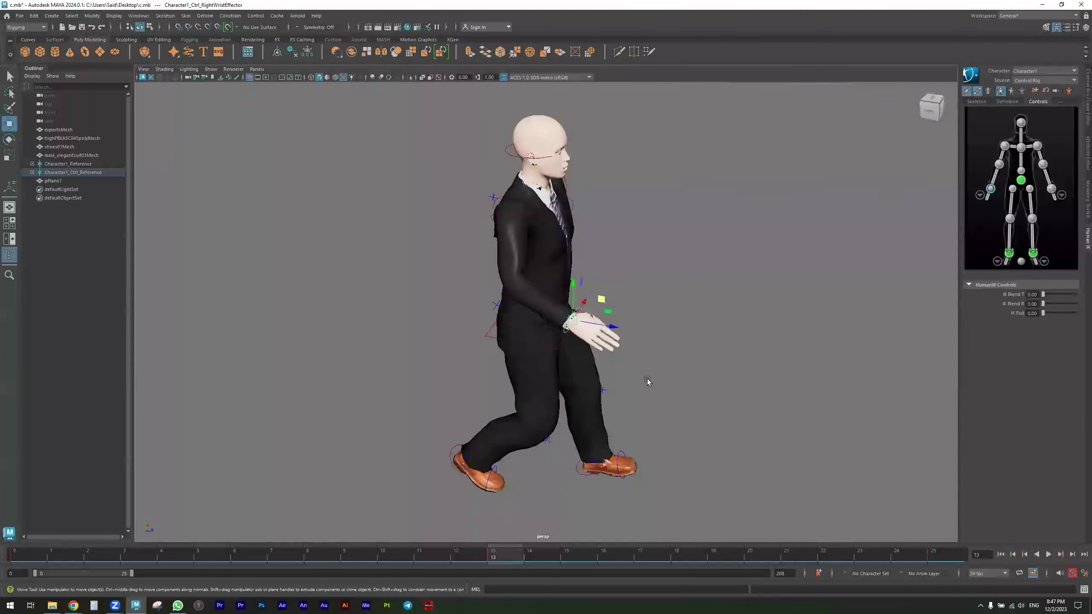
scroll(647, 379, "down", 3)
left_click_drag(554, 414, 592, 380, "alt")
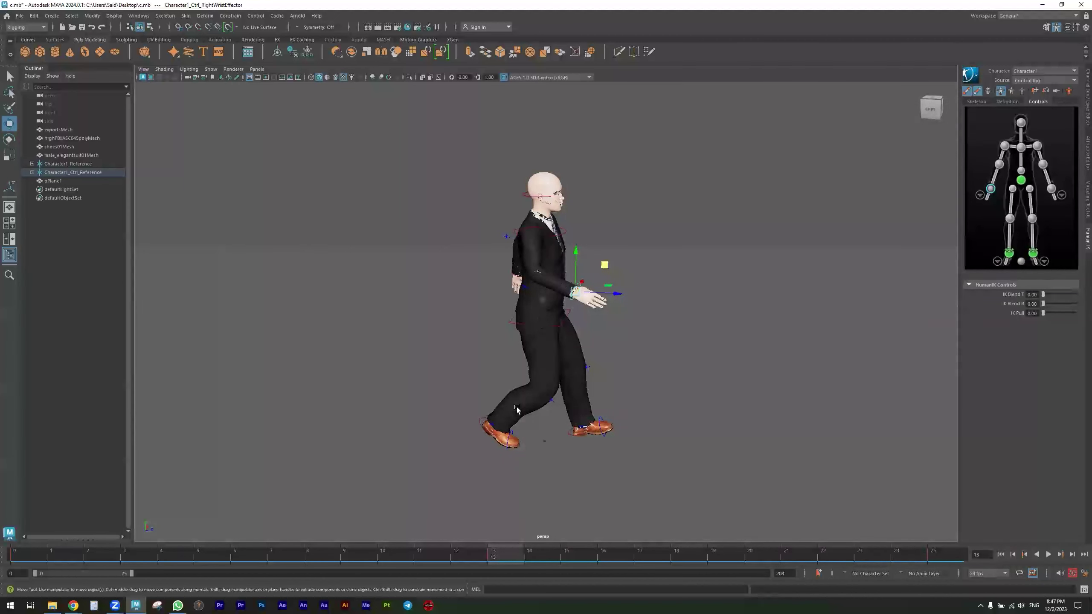
Select all the body controls, key the opposite contact pose at frame 13, and go to frame 4
left_click_drag(537, 400, 562, 374, "alt")
left_click_drag(701, 140, 357, 523)
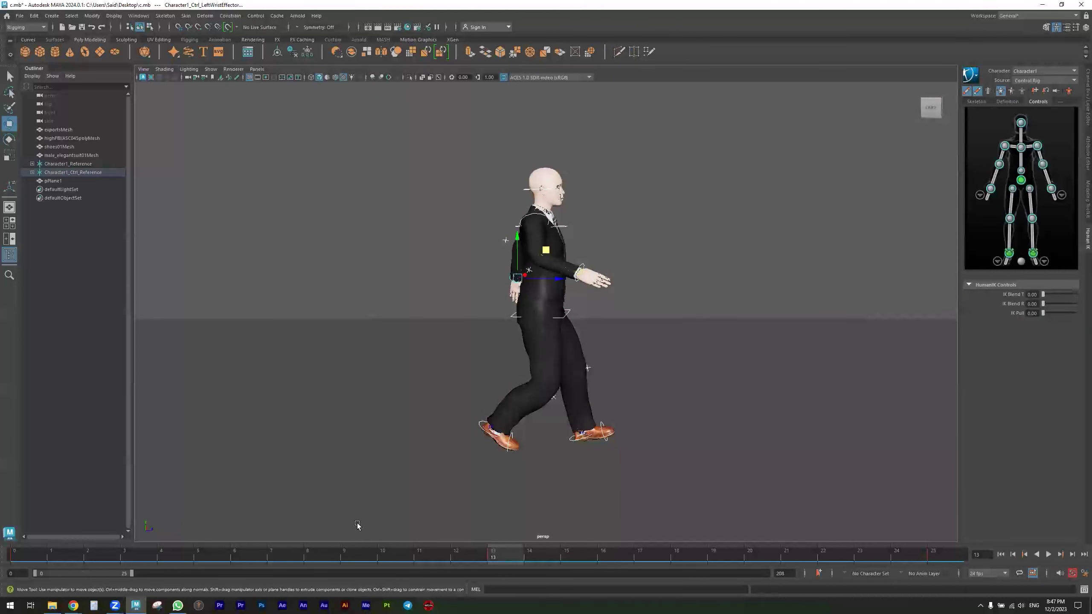
left_click_drag(412, 541, 409, 511, "alt")
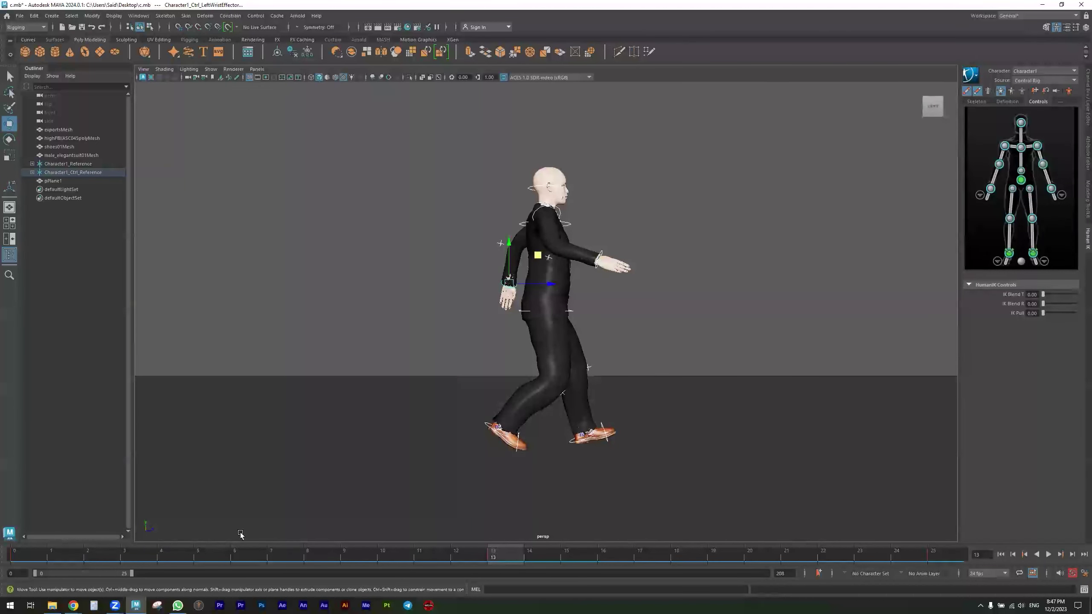
left_click(161, 555)
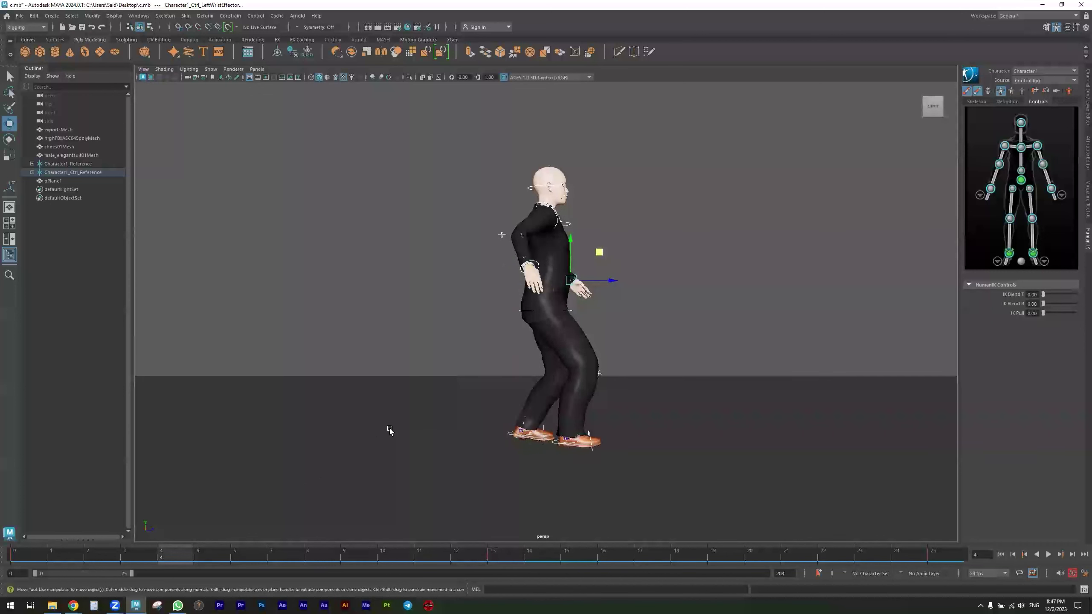
Lower the hips effector slightly at frame 4 so the body sinks into the down pose
left_click_drag(533, 341, 502, 360, "alt")
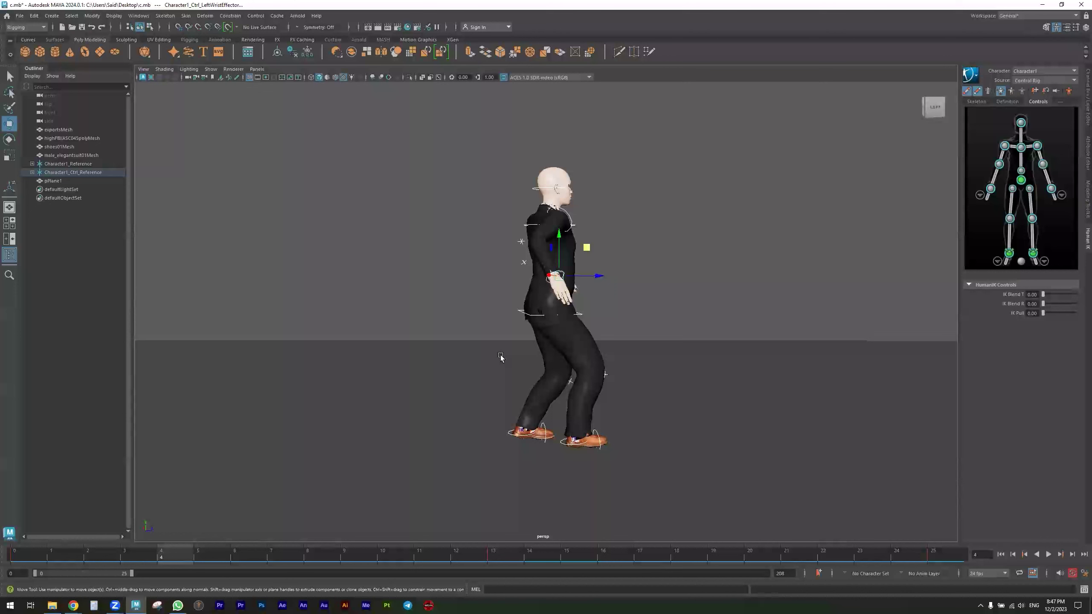
left_click(536, 316)
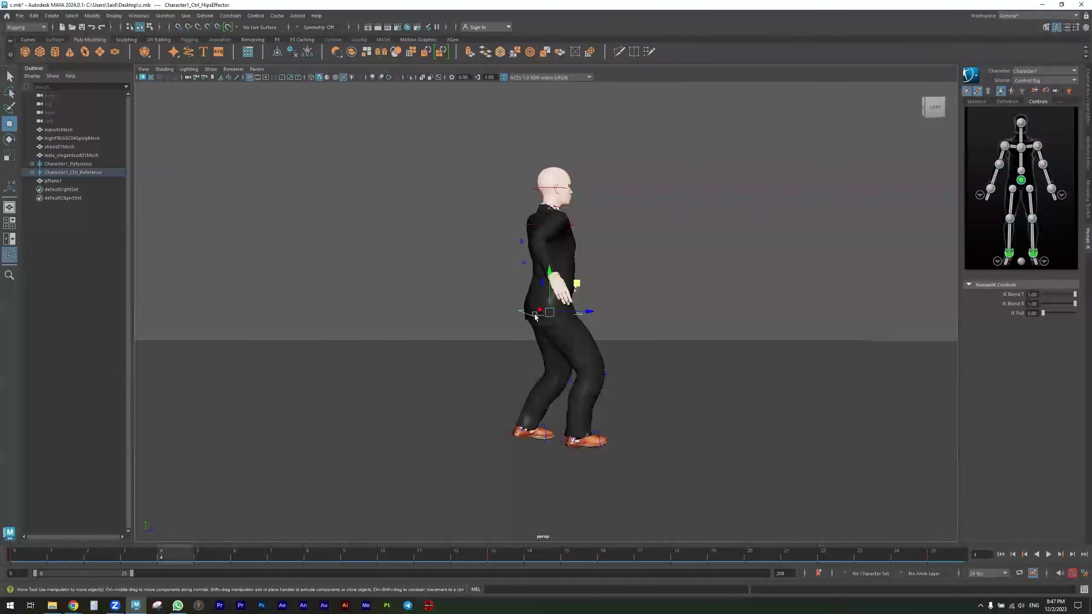
left_click_drag(550, 274, 550, 279)
left_click_drag(549, 276, 549, 277)
Move the left ankle effector backward and up, and rotate it so the rear shoe points toe-down
left_click(514, 434)
left_click_drag(562, 429, 481, 384)
key("e")
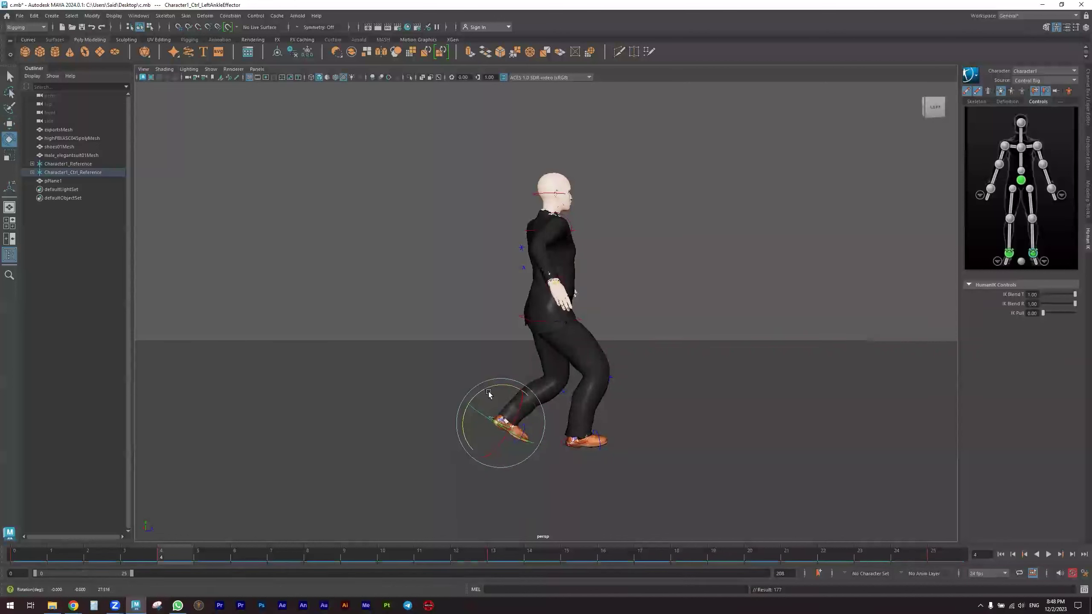
left_click_drag(575, 458, 564, 447, "alt")
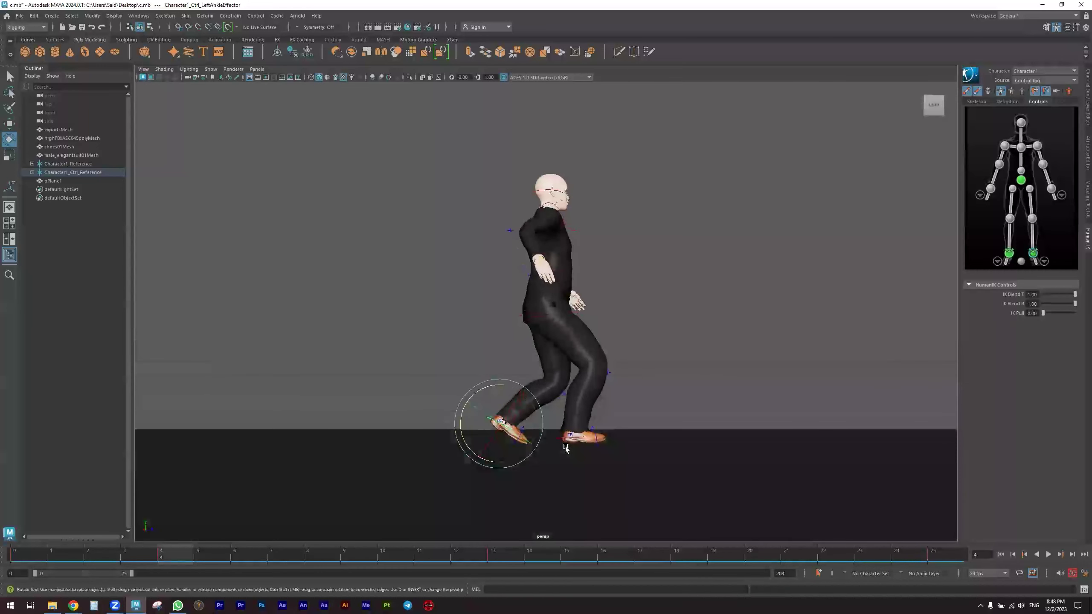
Rotate the right ankle effector so the front shoe lies flat on the ground
left_click(565, 439)
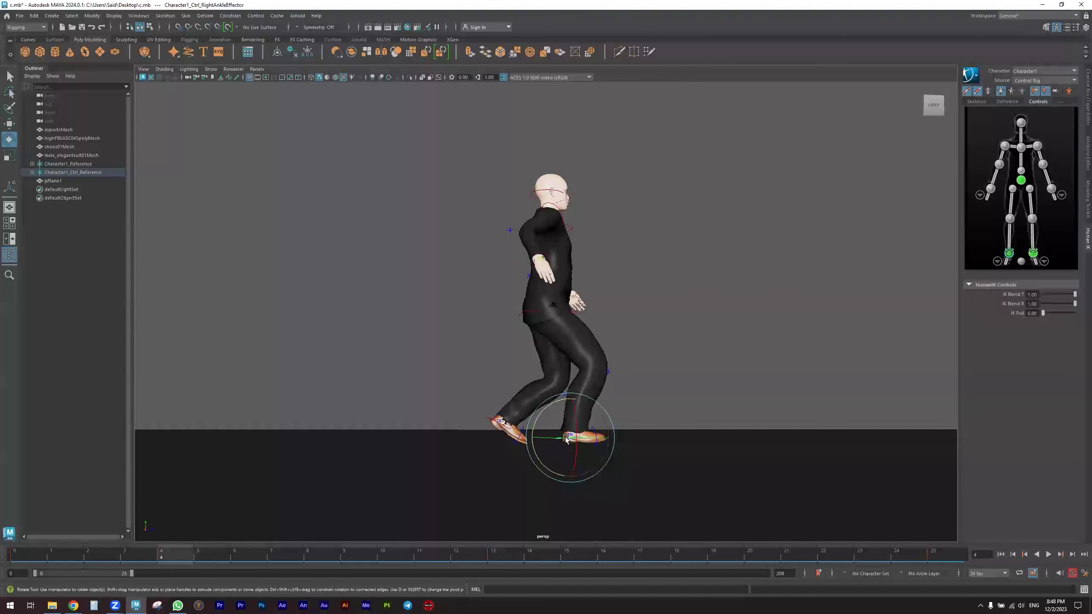
middle_click_drag(637, 444, 606, 431, "alt")
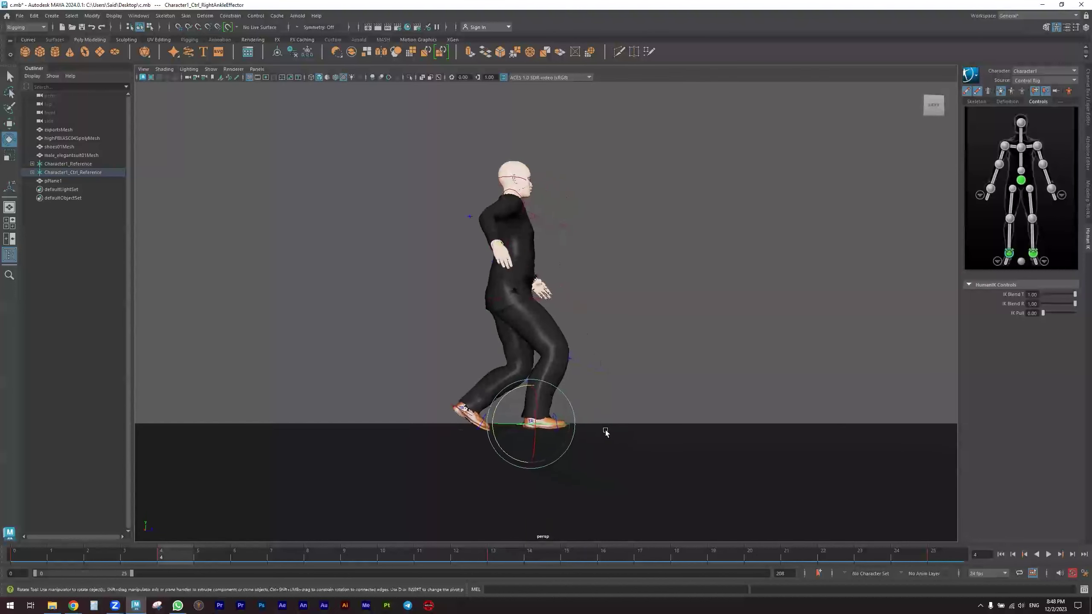
left_click_drag(594, 435, 589, 441, "alt")
right_click_drag(509, 440, 590, 452, "alt")
left_click_drag(591, 454, 580, 447, "alt")
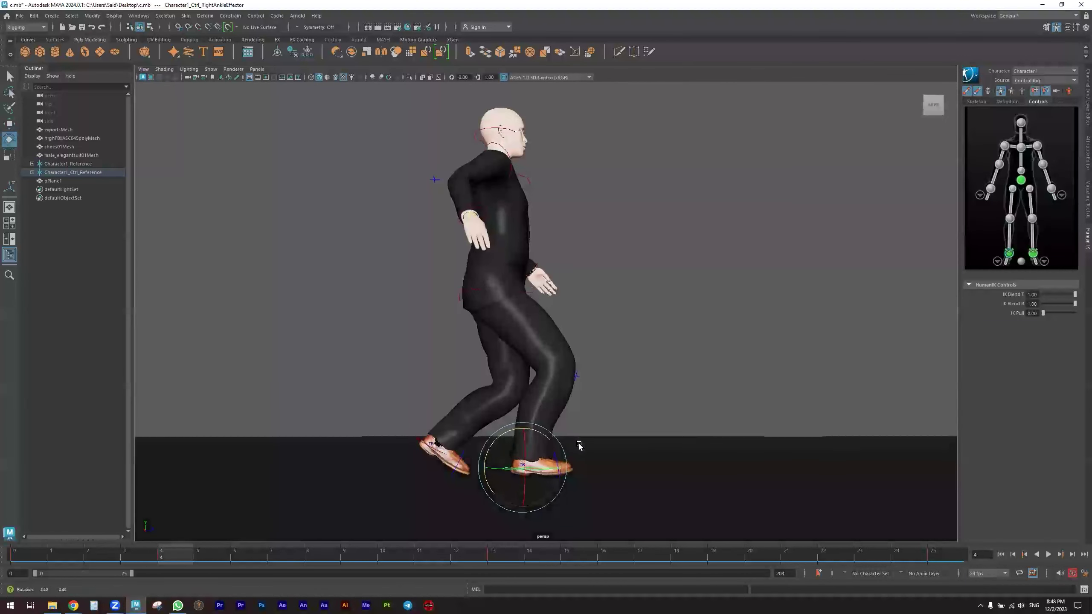
left_click(617, 419)
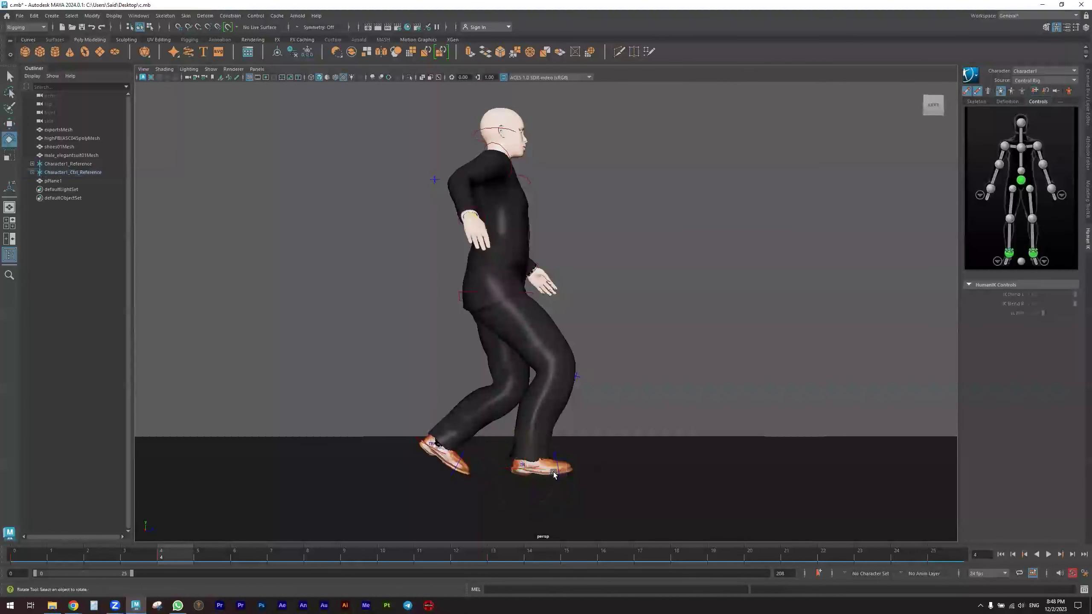
left_click(530, 469)
left_click_drag(494, 442, 467, 450)
key("w")
right_click_drag(622, 420, 484, 420, "alt")
left_click_drag(485, 419, 483, 421, "alt")
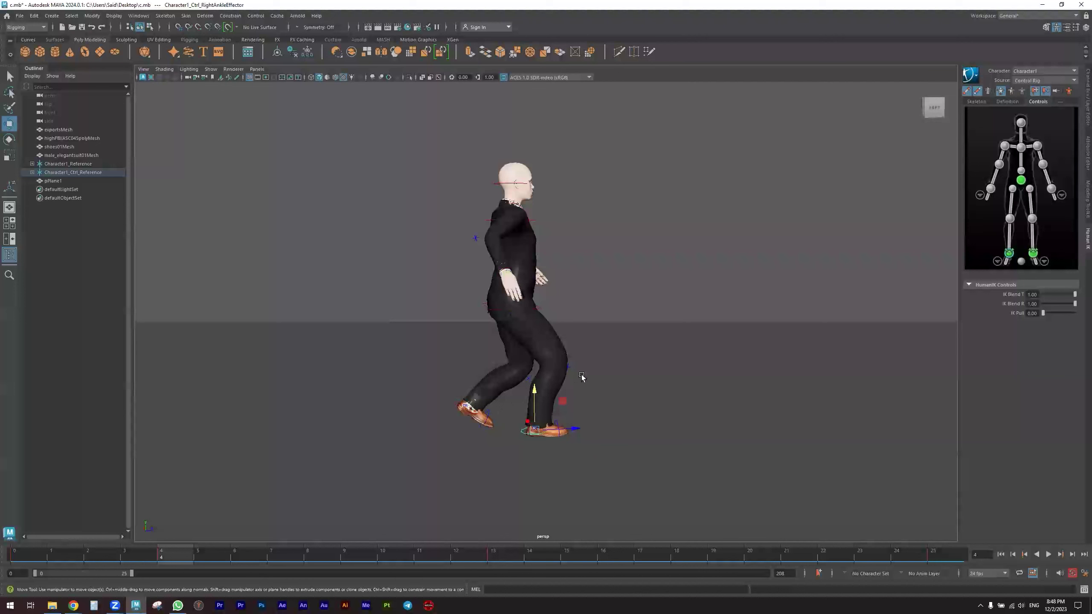
left_click_drag(585, 374, 466, 411, "alt")
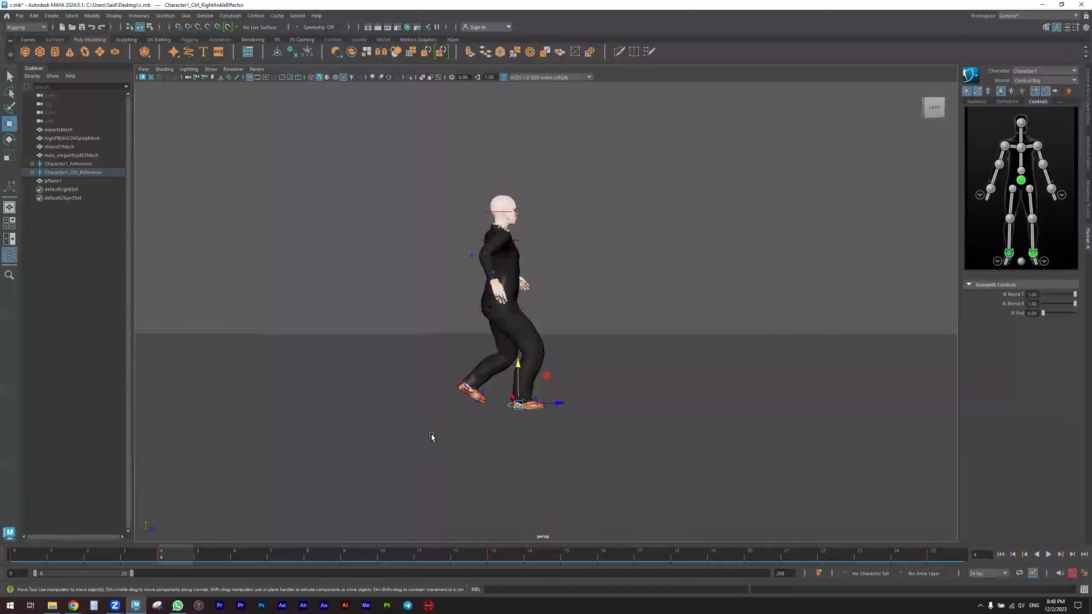
Raise the left ankle effector a little further back and tilt the rear shoe more steeply toe-down
left_click(458, 385)
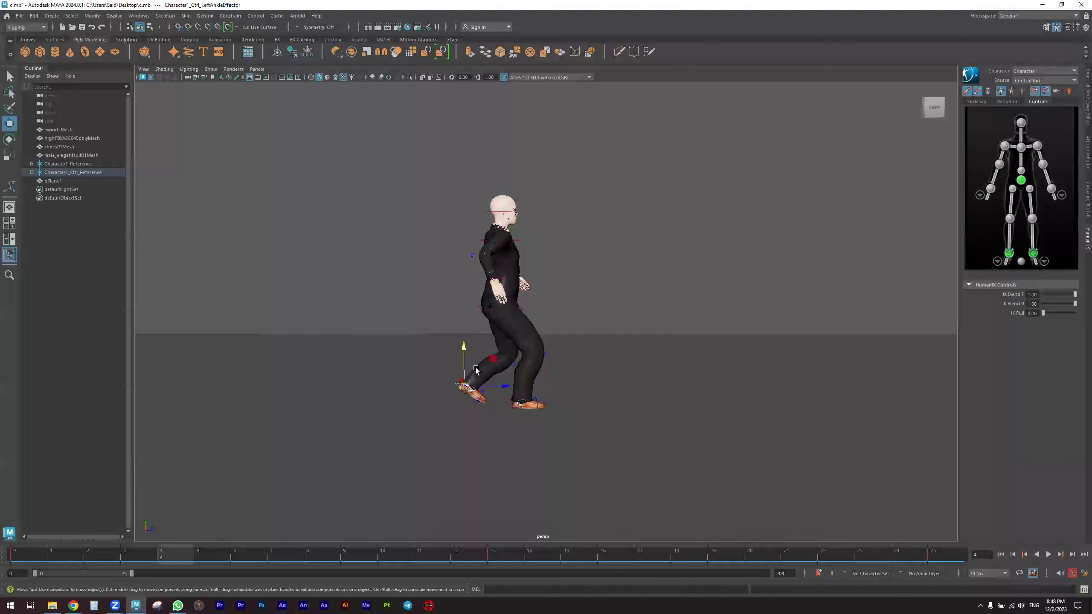
left_click_drag(463, 349, 463, 343)
left_click_drag(504, 381, 496, 381)
key("e")
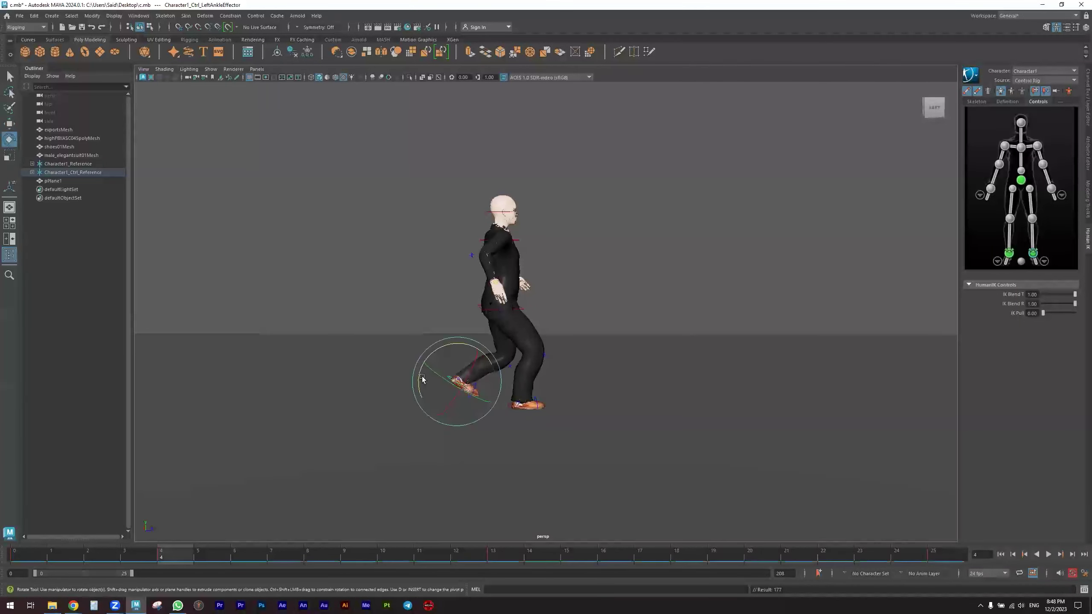
left_click_drag(433, 353, 441, 346)
Select all the body controls, key the down pose at frame 4, and play back the animation
key("s")
left_click_drag(629, 171, 401, 454)
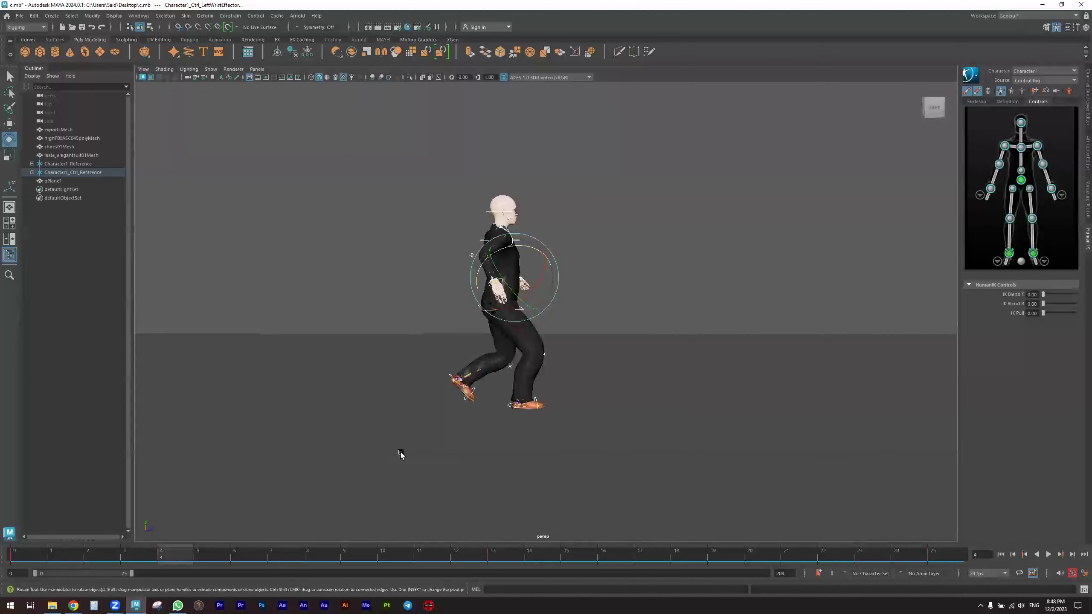
key("s")
key("alt+v")
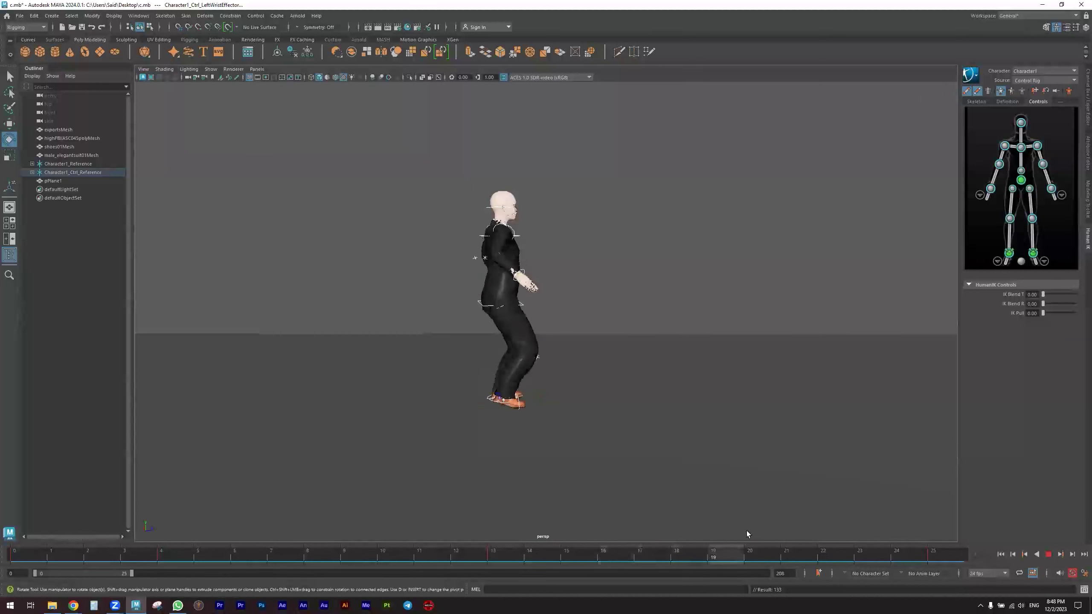
Stop playback at frame 16 and lower the hips effector slightly
left_click(621, 547)
left_click(595, 285)
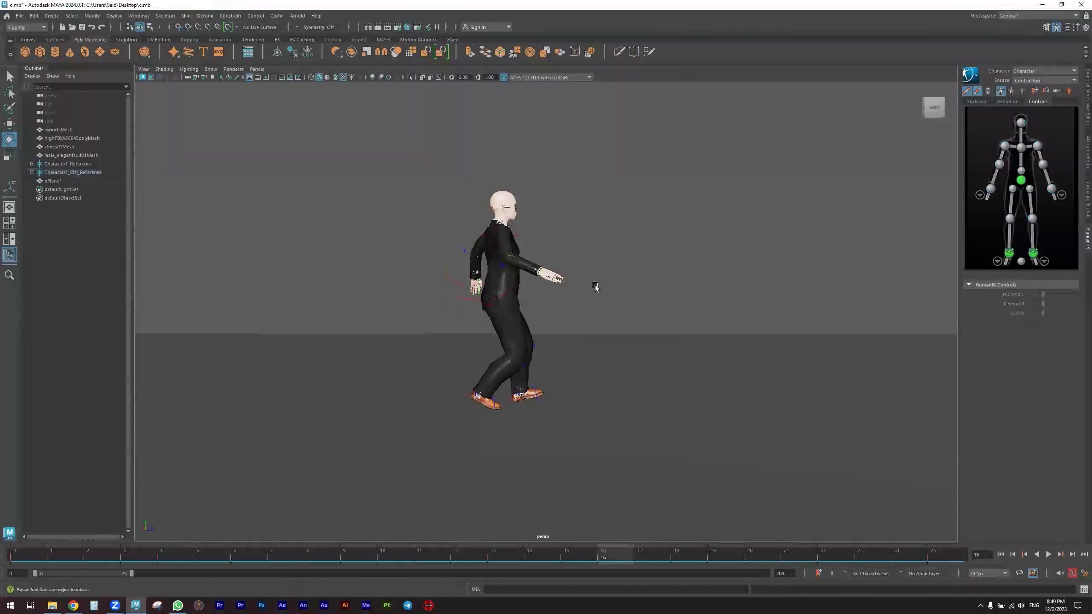
left_click(521, 304)
key("w")
left_click_drag(500, 263, 501, 269)
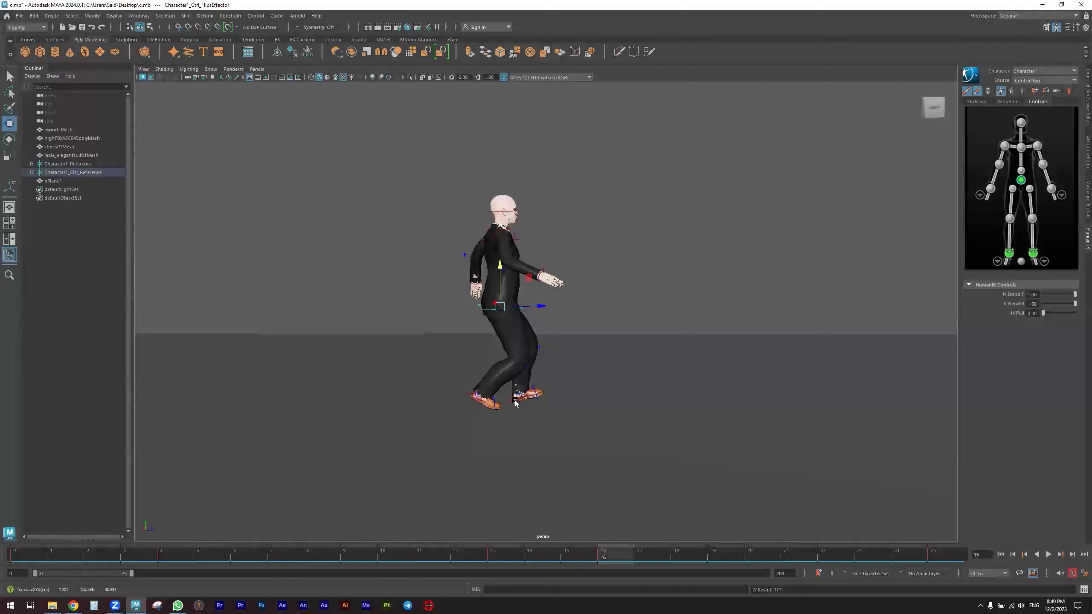
Rotate the left ankle effector so the front shoe lies flat at frame 16, and key it
left_click(520, 400)
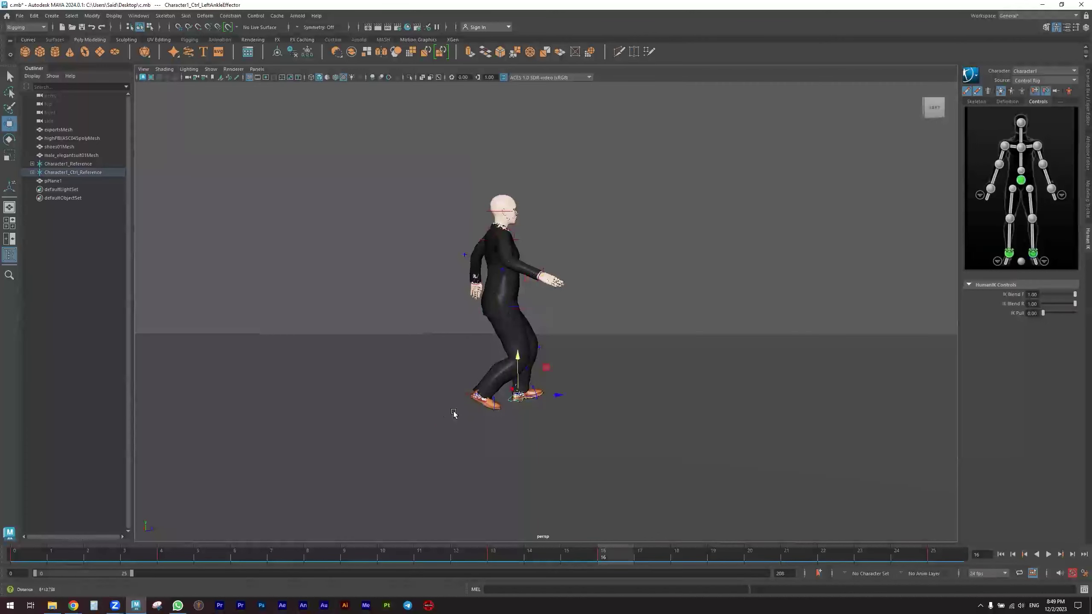
scroll(454, 417, "up", 5)
left_click_drag(455, 423, 390, 413, "alt")
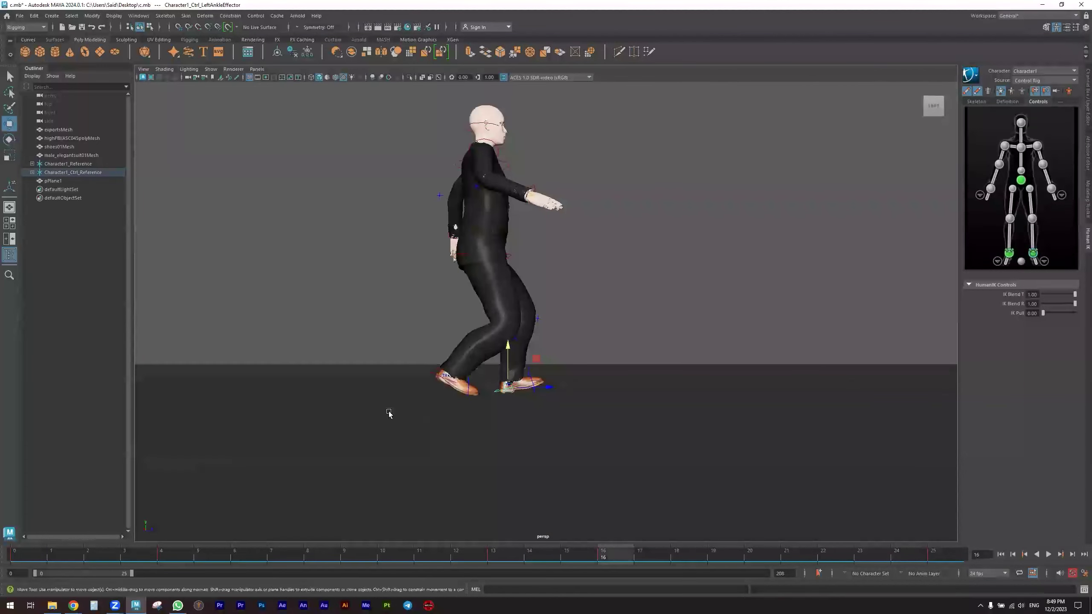
scroll(437, 406, "up", 5)
middle_click_drag(515, 421, 518, 402, "alt")
key("e")
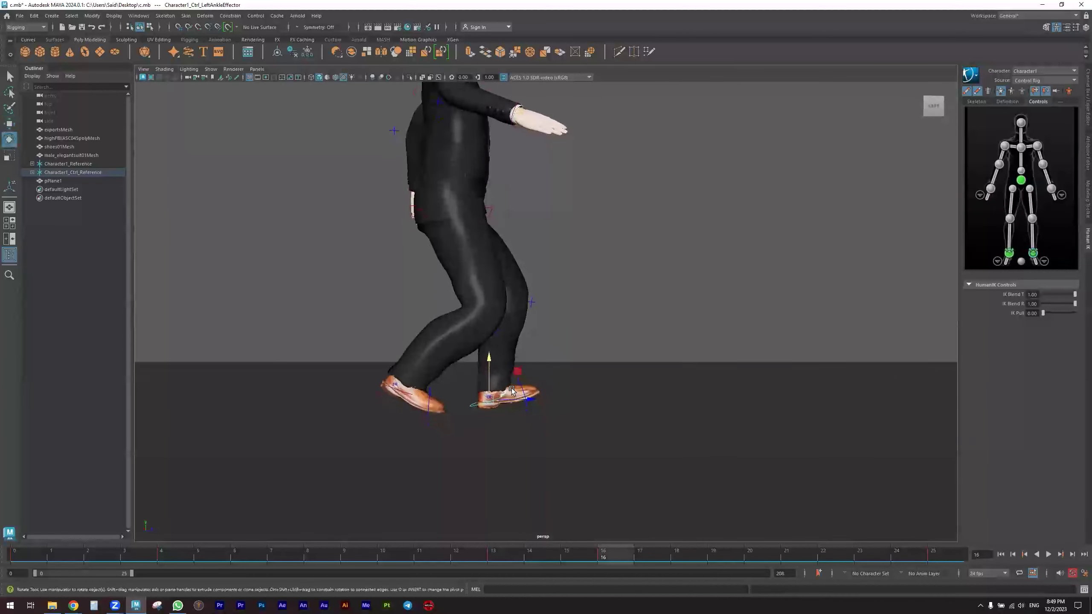
left_click_drag(467, 369, 485, 366)
key("s")
Fine-tune the left ankle effector's height so the front shoe's sole rests on the ground, keying it
key("w")
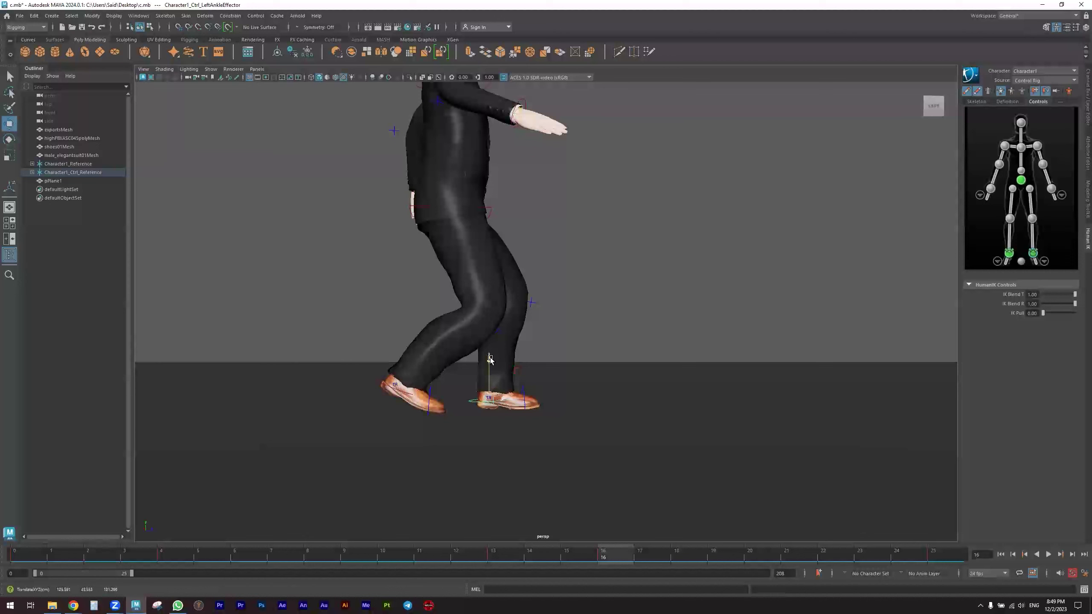
left_click_drag(490, 359, 489, 358)
key("s")
key("e")
key("w")
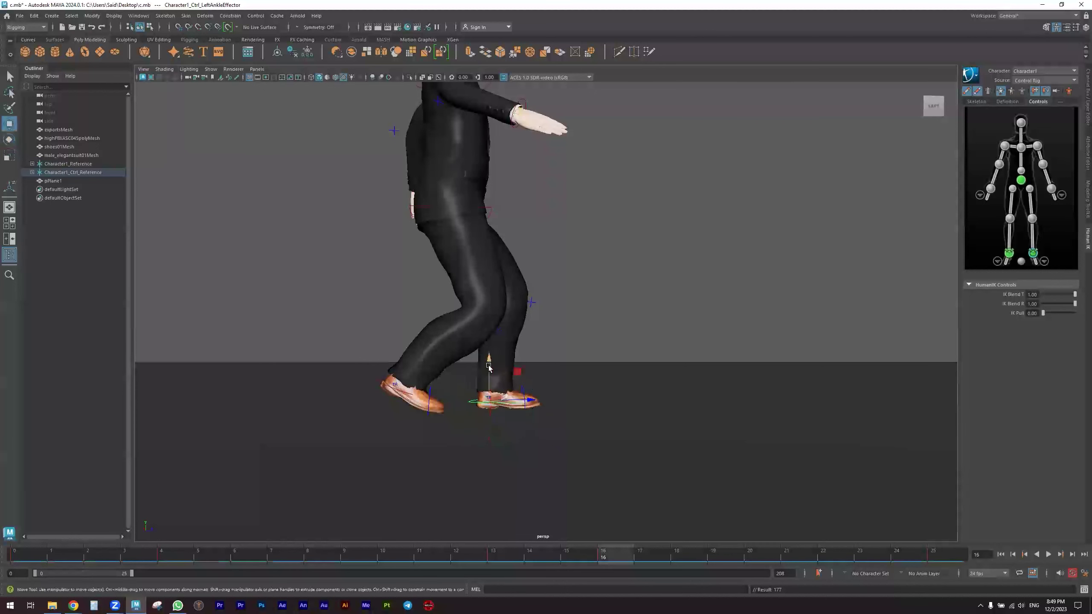
left_click_drag(490, 362, 490, 363)
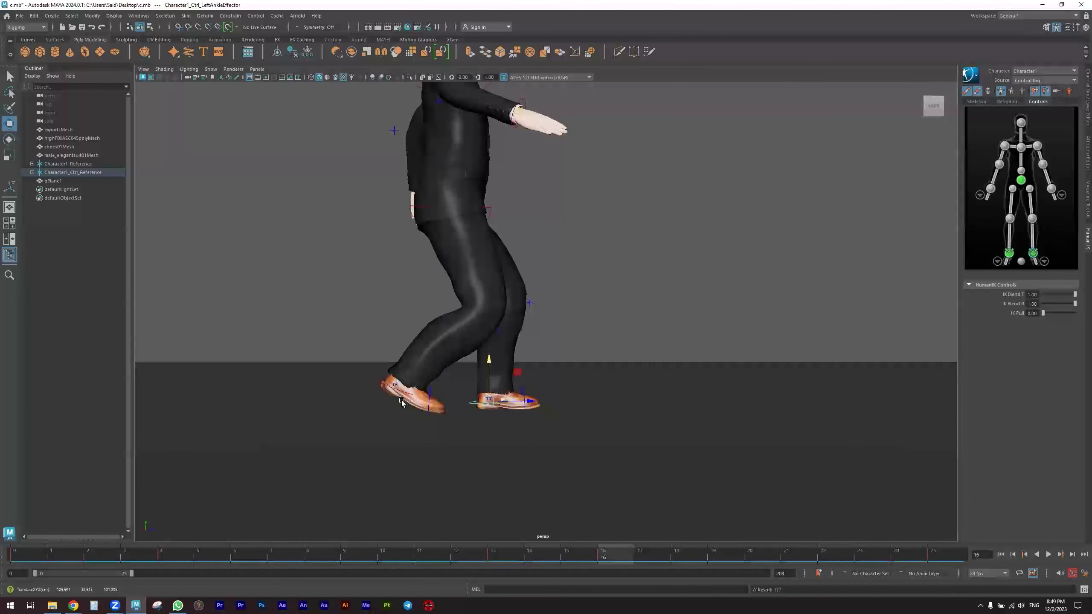
Move the right ankle effector backward and up, and rotate it so the rear shoe points steeply toe-down
left_click(392, 389)
left_click_drag(346, 407, 364, 412, "alt")
left_click_drag(443, 390, 399, 363)
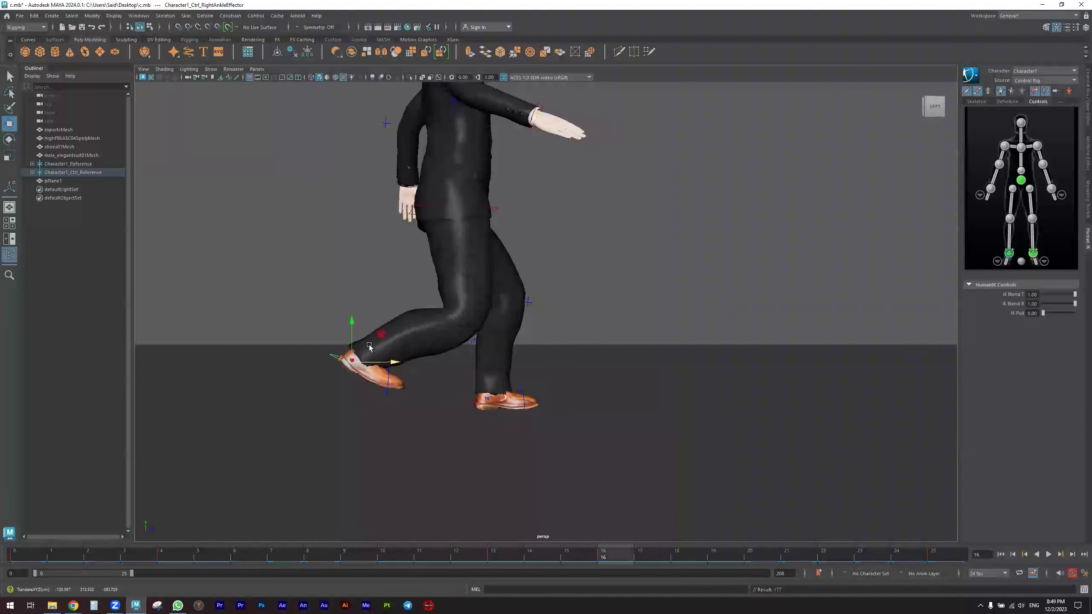
left_click_drag(350, 337, 361, 309)
key("e")
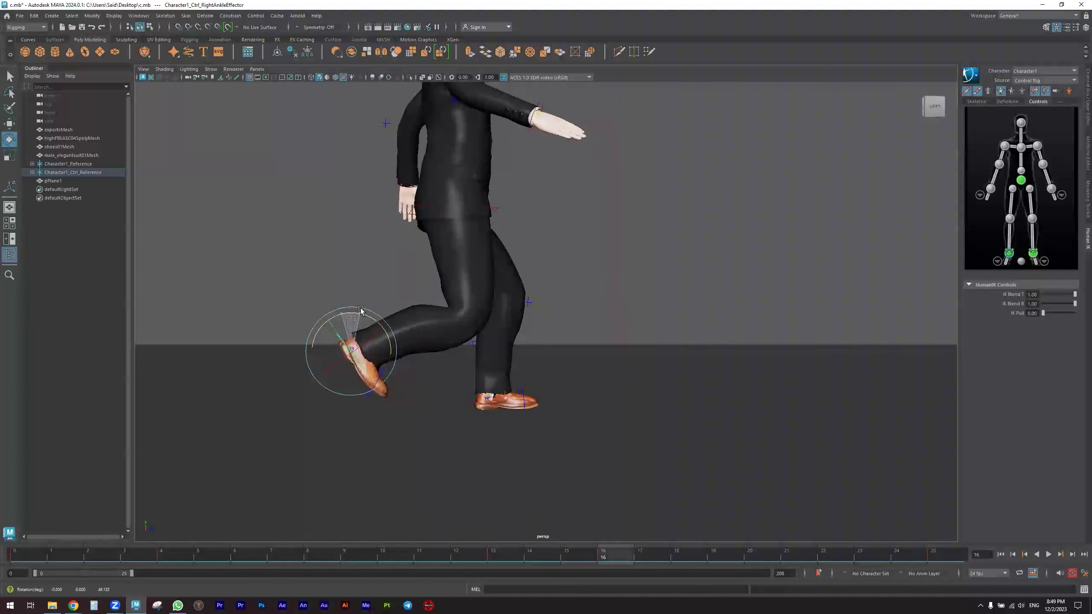
scroll(488, 306, "down", 5)
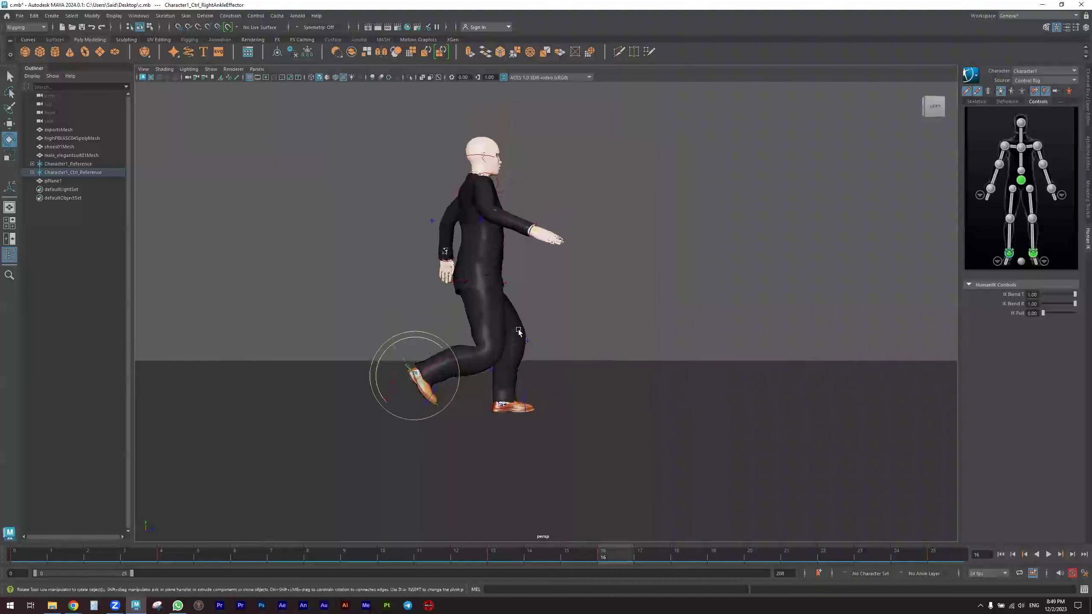
left_click_drag(518, 331, 510, 336, "alt")
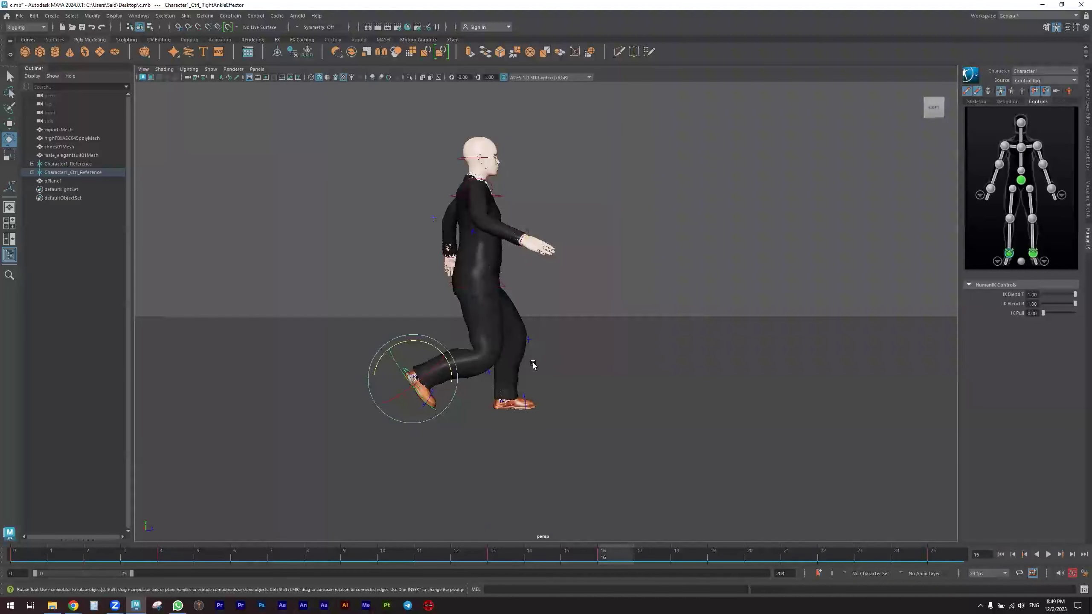
Select all the body controls, key the down pose at frame 16, and go to frame 7
mouse_move(600, 556)
left_mouse_down()
mouse_move(586, 557)
mouse_move(601, 556)
left_mouse_up()
left_click_drag(621, 121, 286, 444)
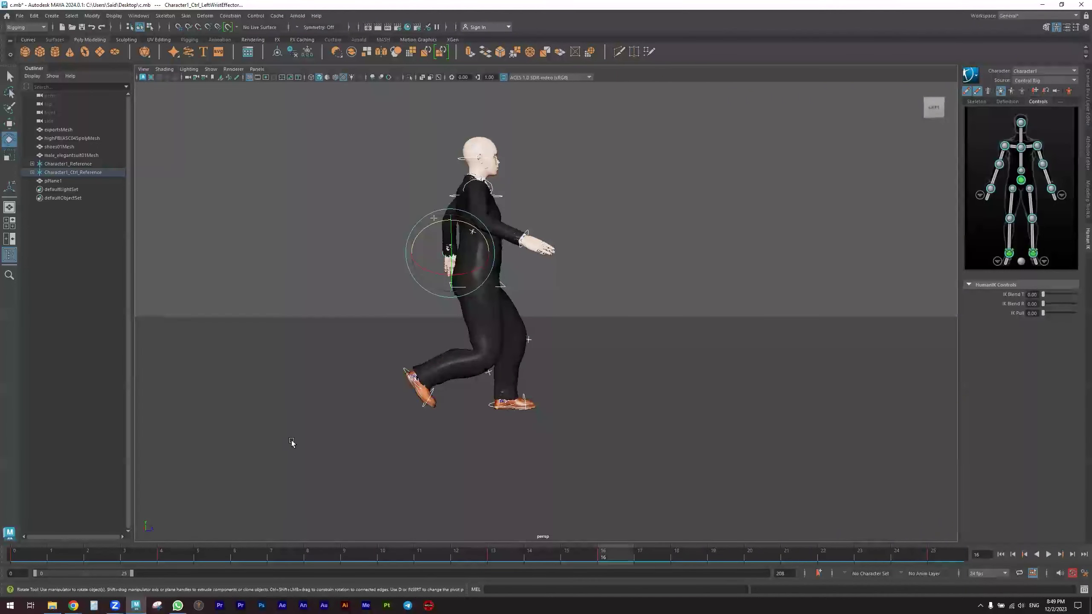
left_click_drag(619, 561, 278, 550)
Rotate the right ankle effector so the supporting shoe lies flat at frame 7, and adjust its height
middle_click_drag(406, 426, 361, 431, "alt")
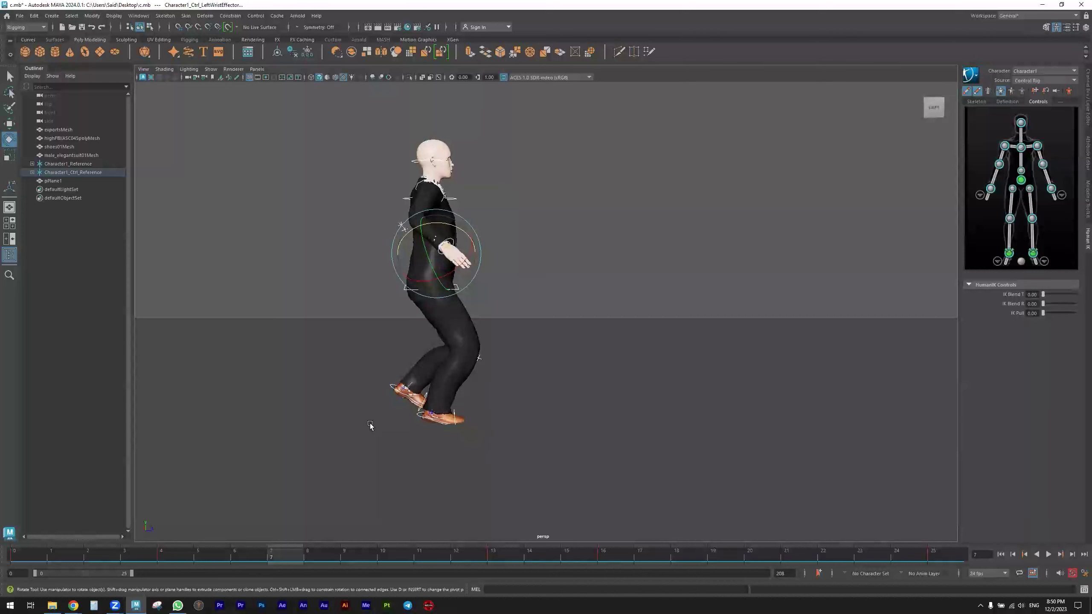
middle_click_drag(426, 442, 403, 390, "alt")
left_click(402, 387)
right_click_drag(348, 408, 516, 362, "alt")
left_click_drag(484, 313, 460, 308)
key("w")
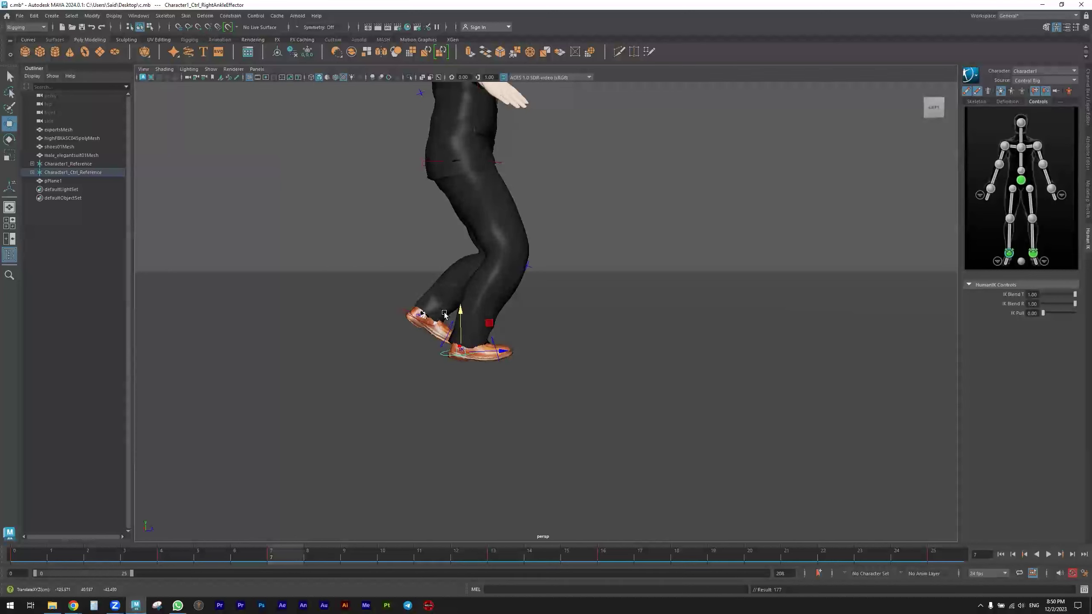
Raise the left ankle effector and rotate it so the lifted rear shoe points steeply toe-down
left_click(404, 315)
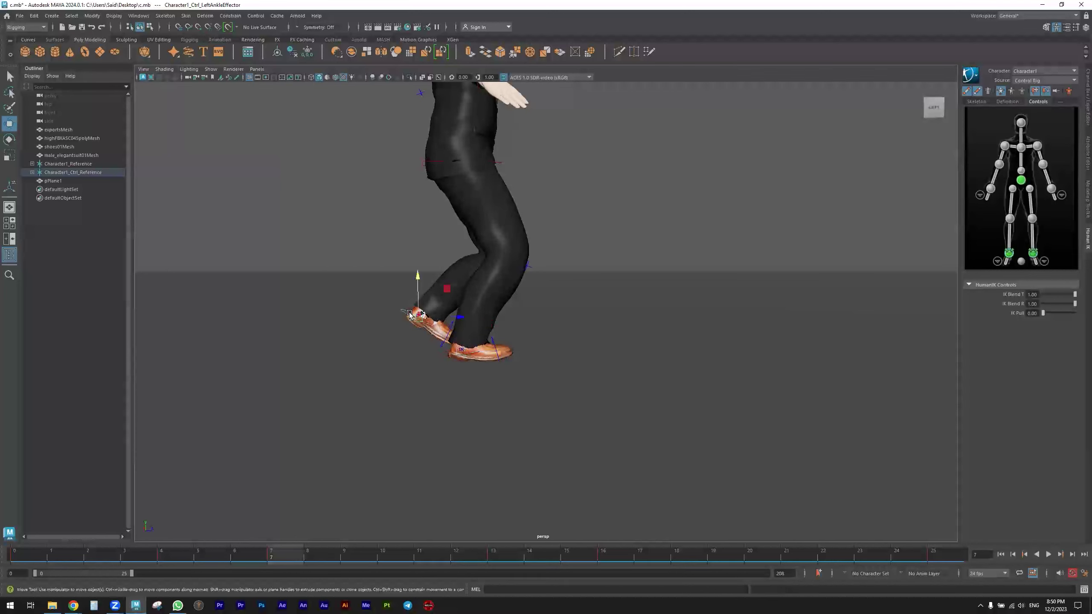
left_click_drag(419, 286, 410, 258)
key("e")
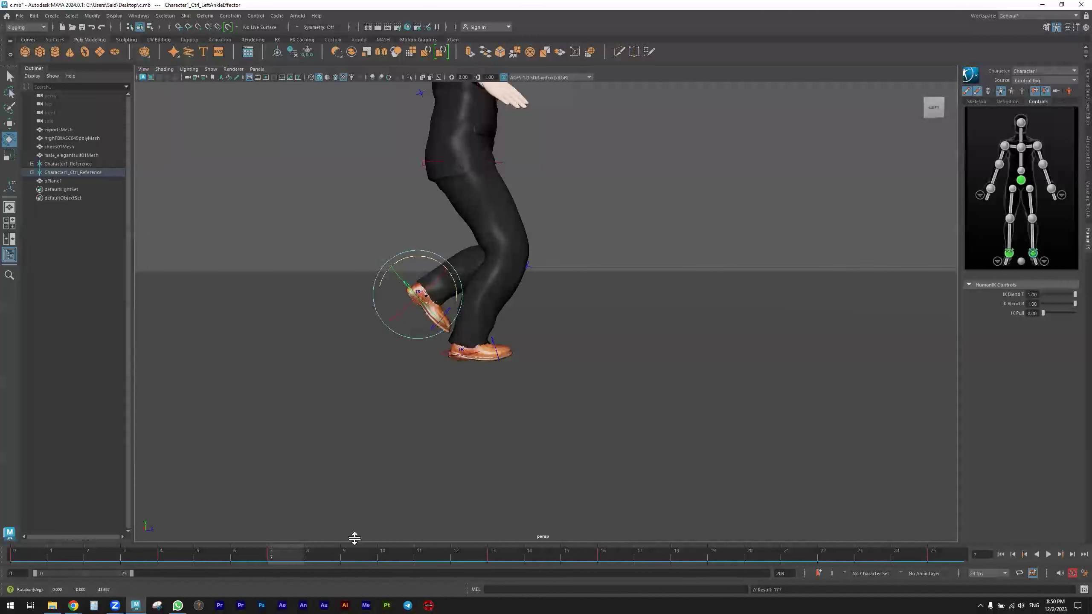
Select all the body controls and key the passing pose at frame 7
scroll(501, 380, "down", 5)
middle_click_drag(612, 138, 542, 225, "alt")
left_click_drag(516, 161, 299, 471)
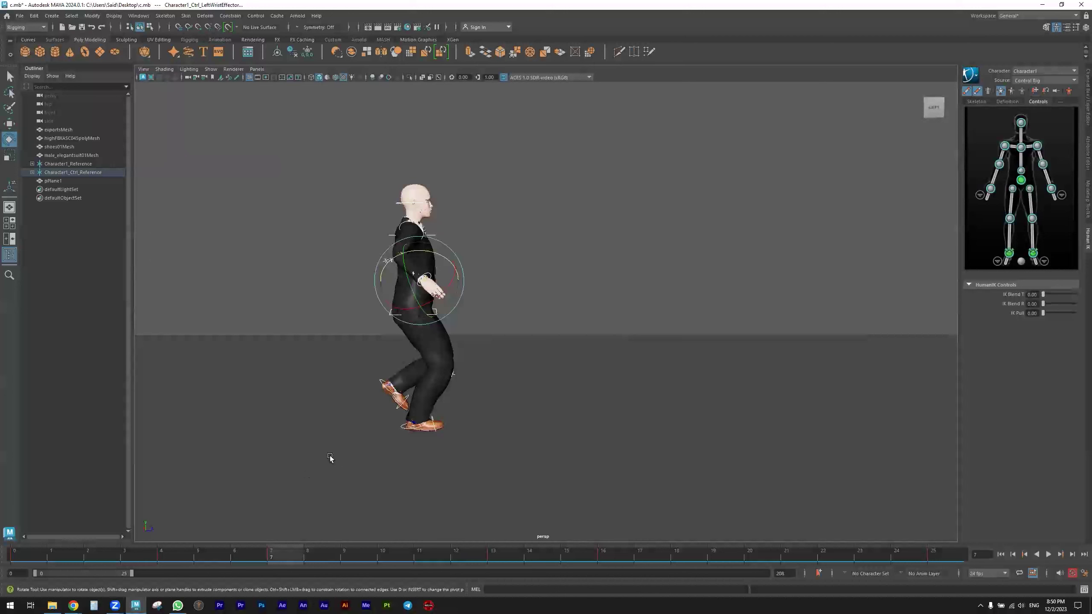
key("s")
Go to frame 19 and rotate the left ankle effector so the supporting shoe lies flat
left_click(708, 556)
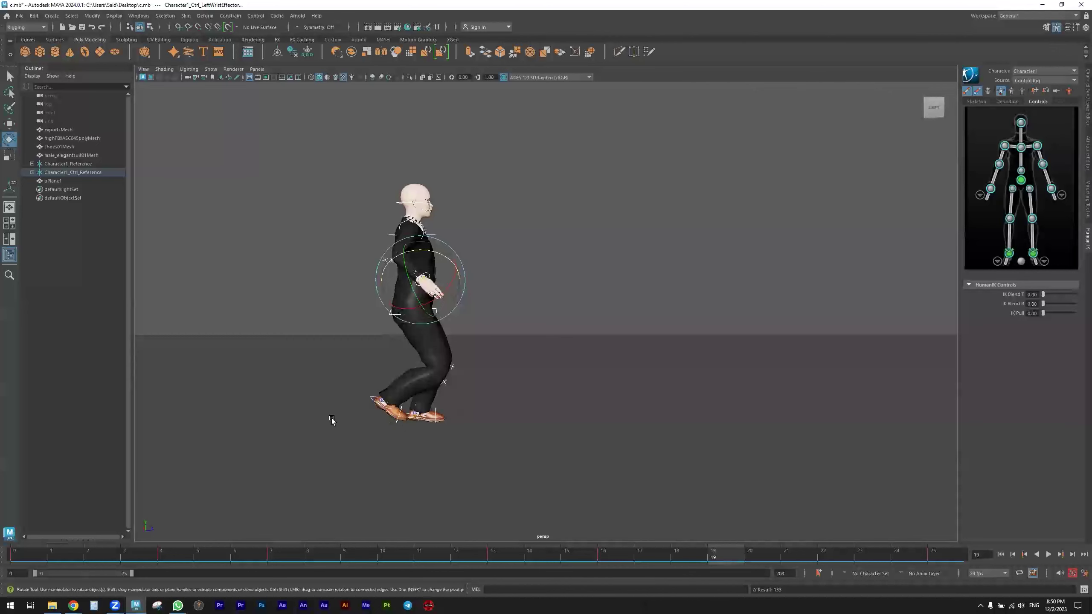
scroll(332, 421, "up", 10)
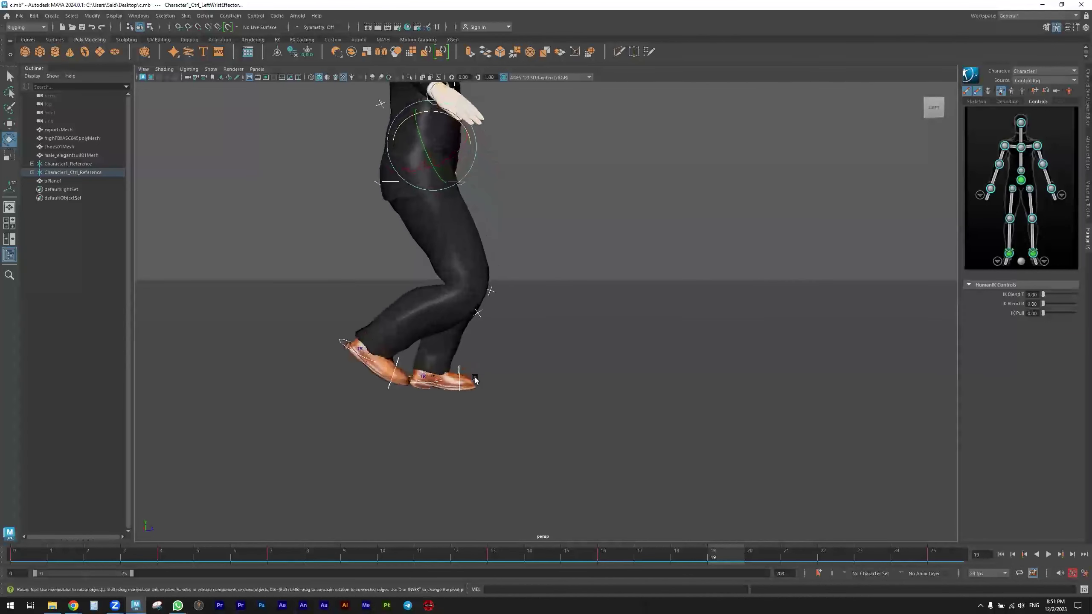
left_click(435, 381)
left_click_drag(434, 381, 428, 396, "alt")
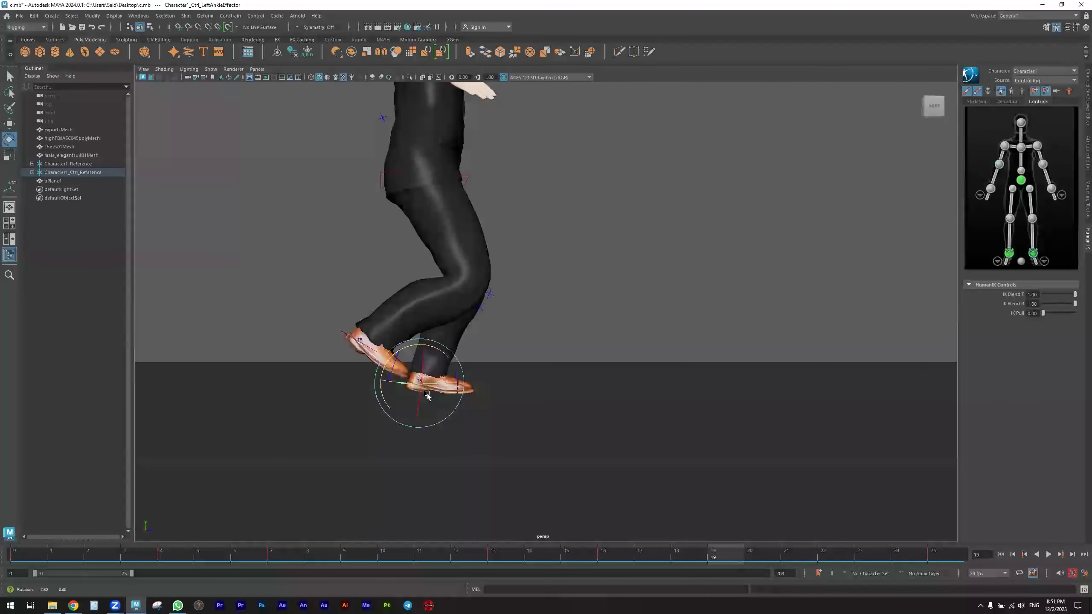
left_click_drag(445, 356, 421, 344)
key("w")
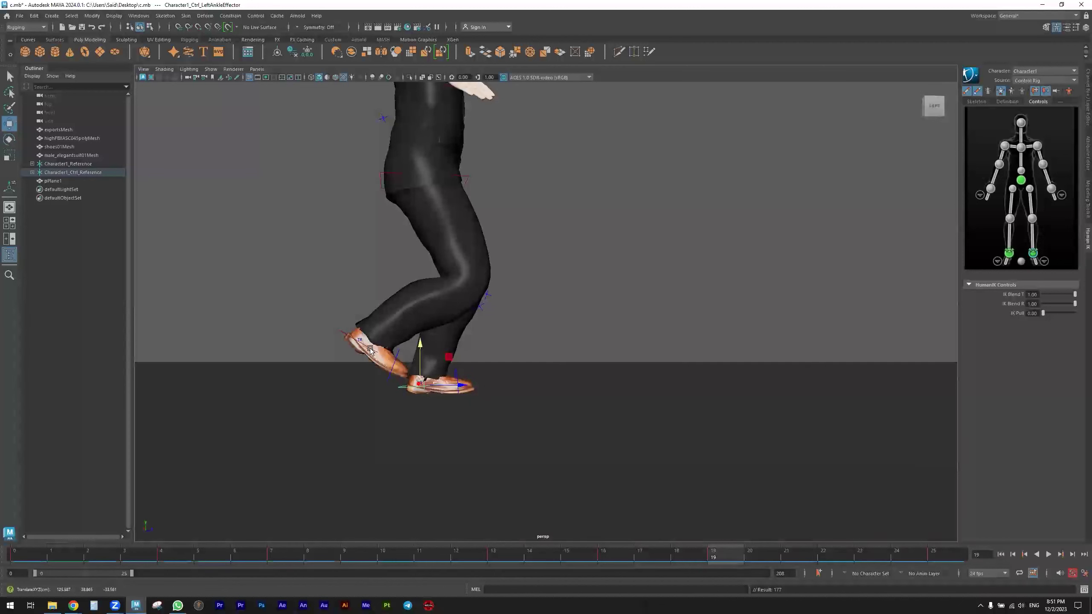
Raise the right ankle effector, shift it slightly, and rotate it so the lifted rear shoe points steeply toe-down
left_click(360, 340)
left_click_drag(327, 351, 339, 361, "alt")
left_click_drag(366, 325, 367, 293)
left_click_drag(403, 331, 394, 336)
key("e")
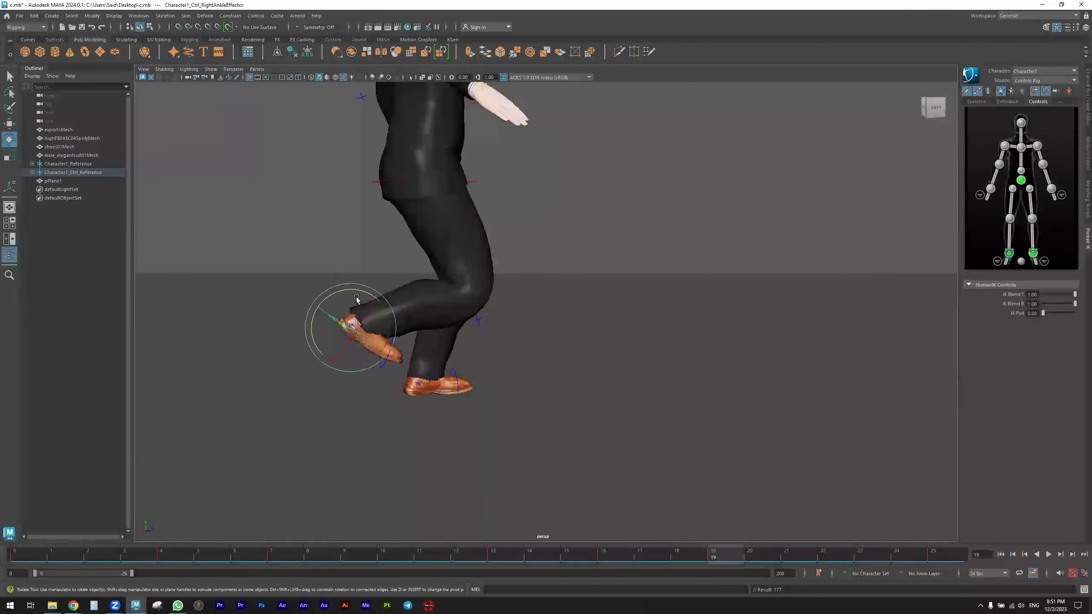
mouse_move(356, 293)
left_mouse_down()
mouse_move(366, 311)
mouse_move(370, 286)
mouse_move(351, 295)
left_mouse_up()
key("w")
key("e")
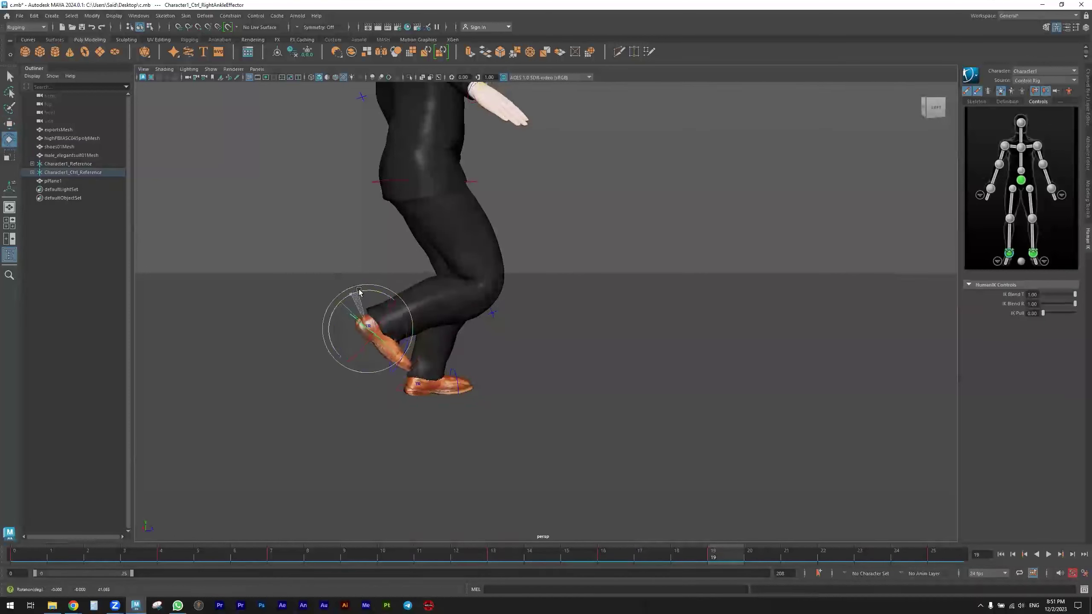
Select all the body controls and key the passing pose at frame 19
left_click_drag(623, 360, 606, 359, "alt")
right_click_drag(605, 359, 515, 397, "alt")
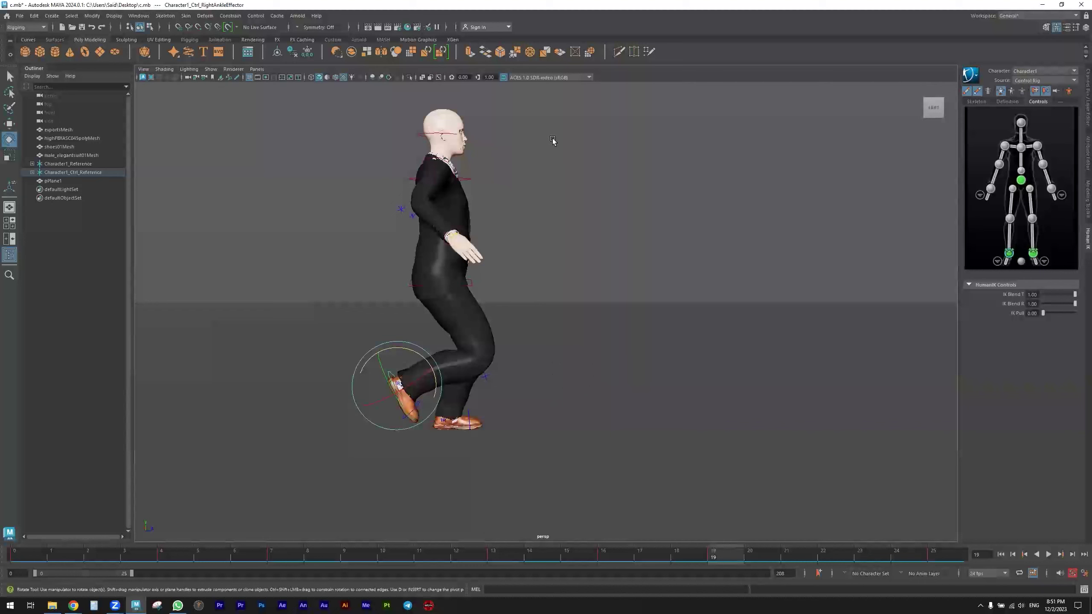
left_click_drag(507, 134, 300, 456)
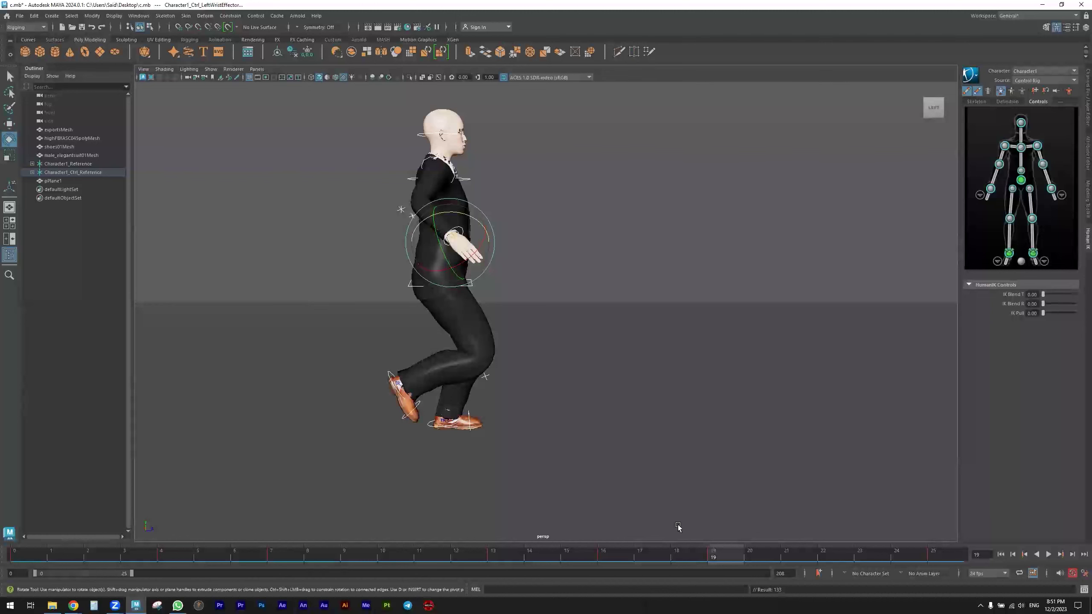
At frame 10, raise the hips effector to straighten the legs, and key all the body controls for the up pose
left_click(382, 556)
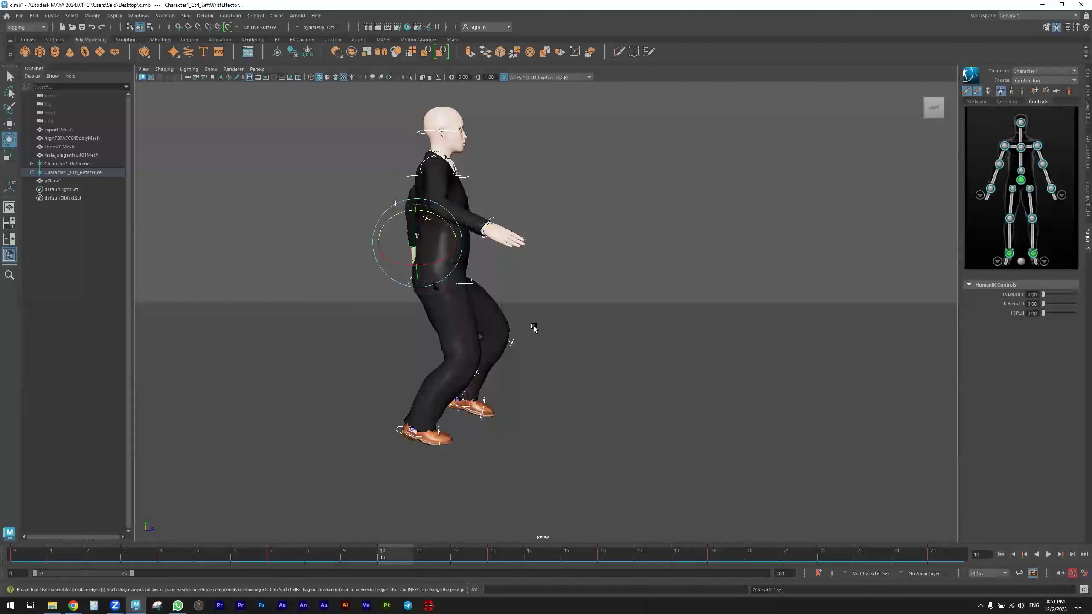
left_click(472, 283)
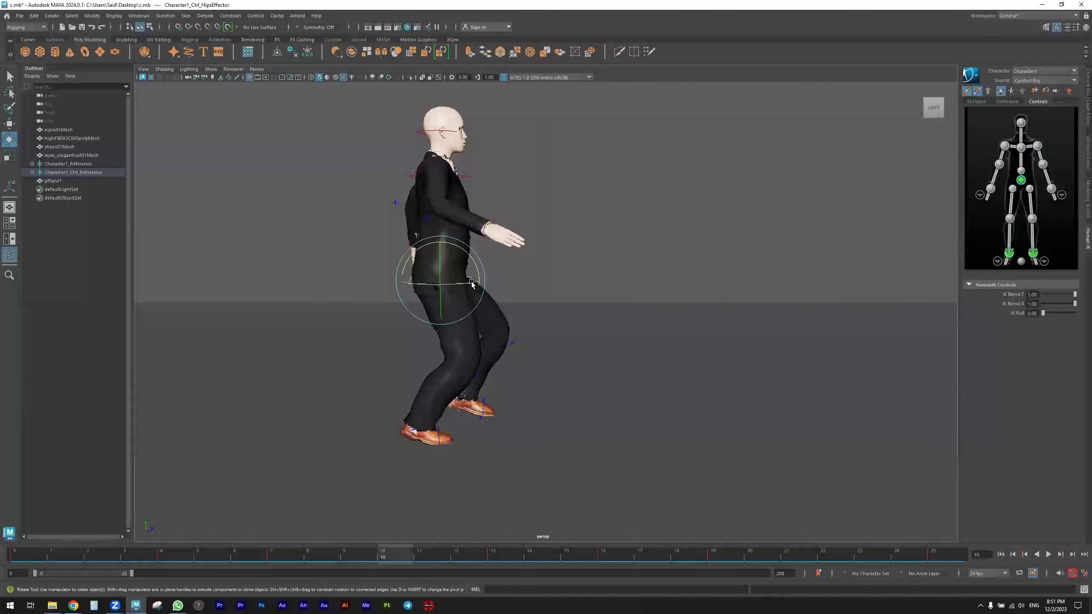
left_click_drag(440, 254, 439, 243)
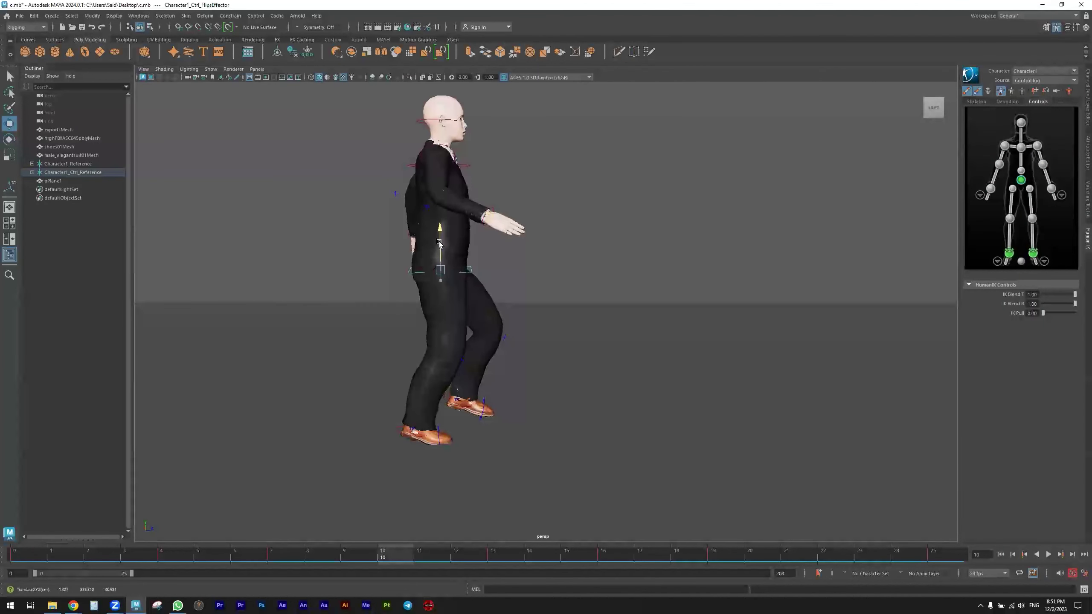
left_click_drag(648, 91, 321, 463)
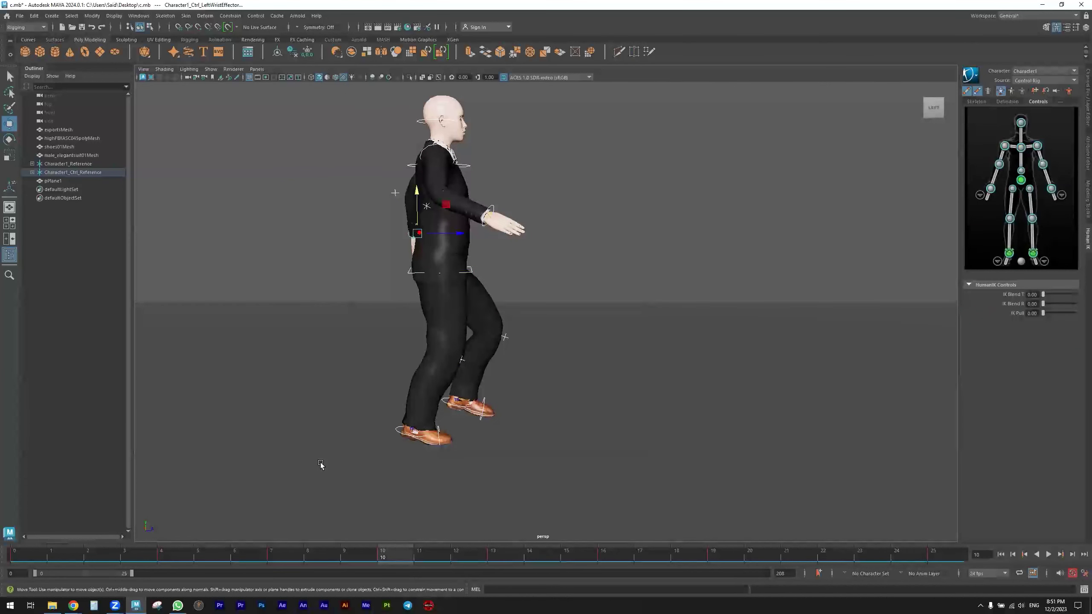
key("s")
left_click(440, 434)
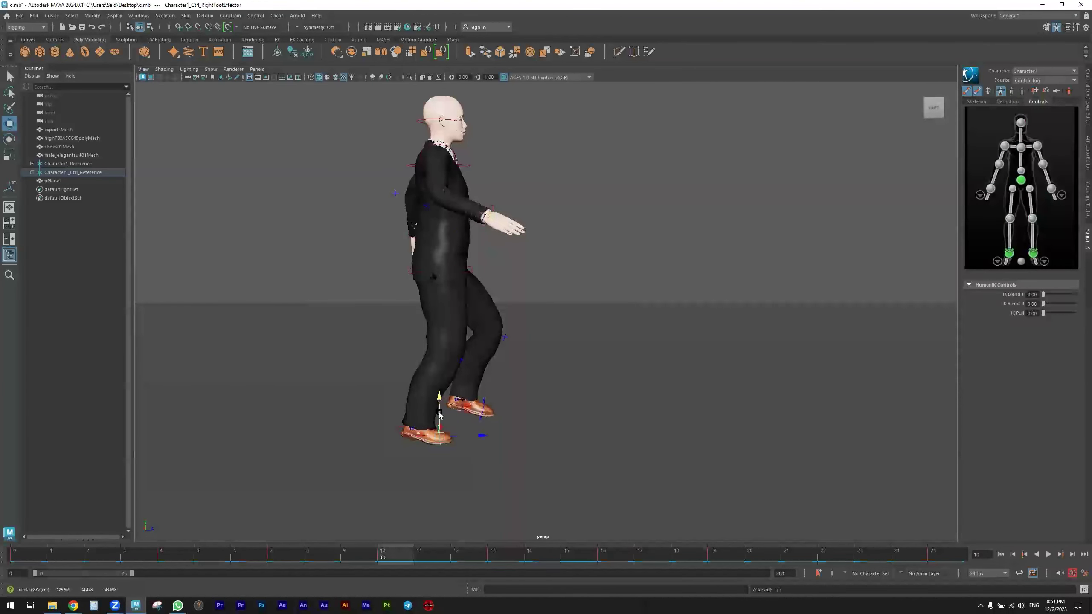
Go to frame 22, raise the hips effector for the second up pose, and key all the body controls
middle_click_drag(607, 475, 532, 465, "alt")
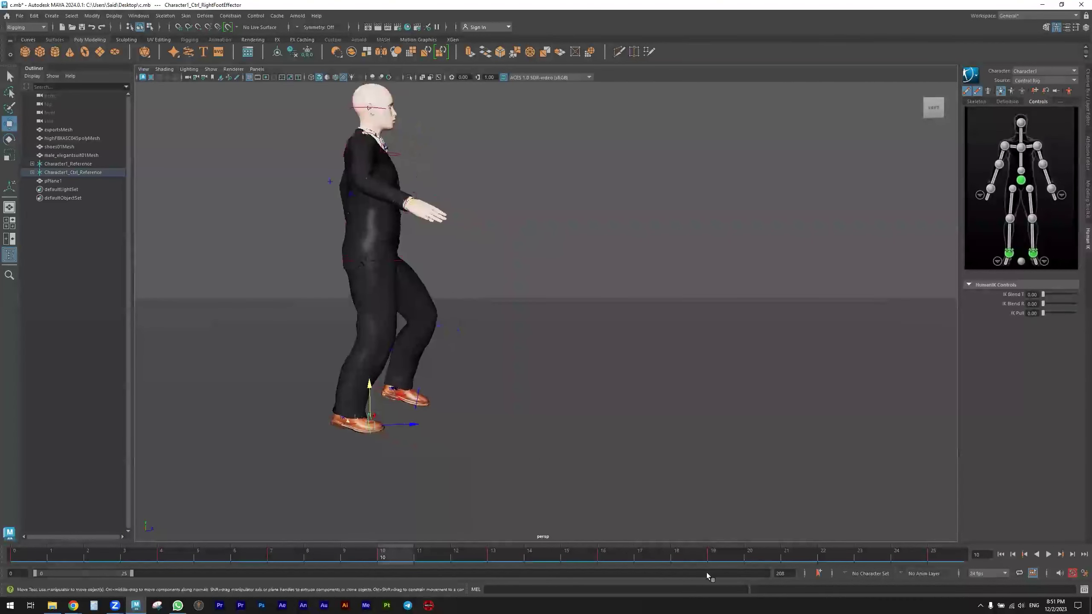
left_click(818, 556)
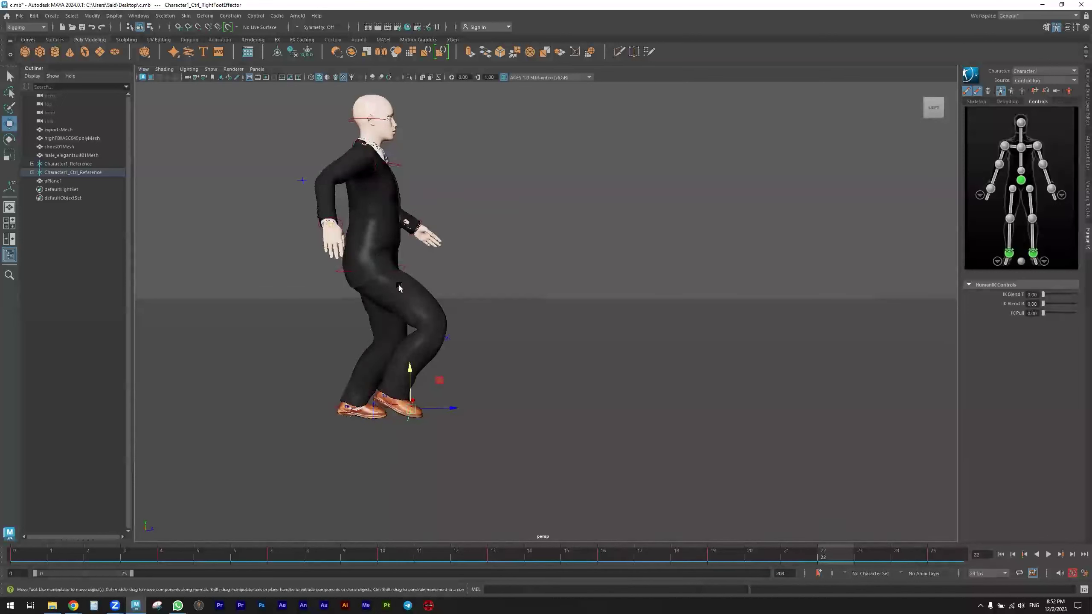
left_click_drag(372, 249, 373, 240)
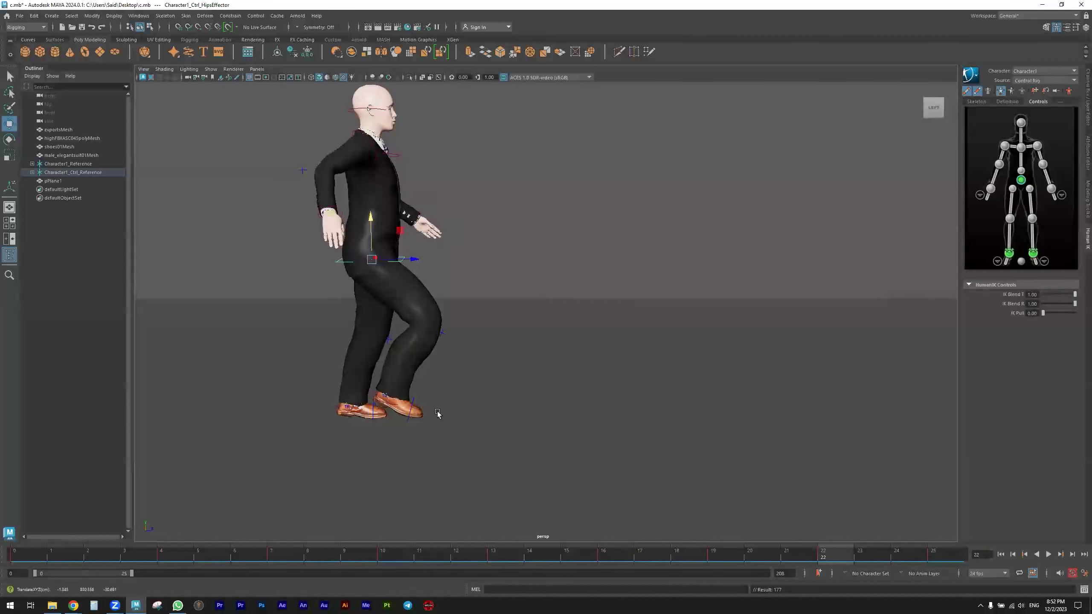
left_click_drag(559, 93, 253, 444)
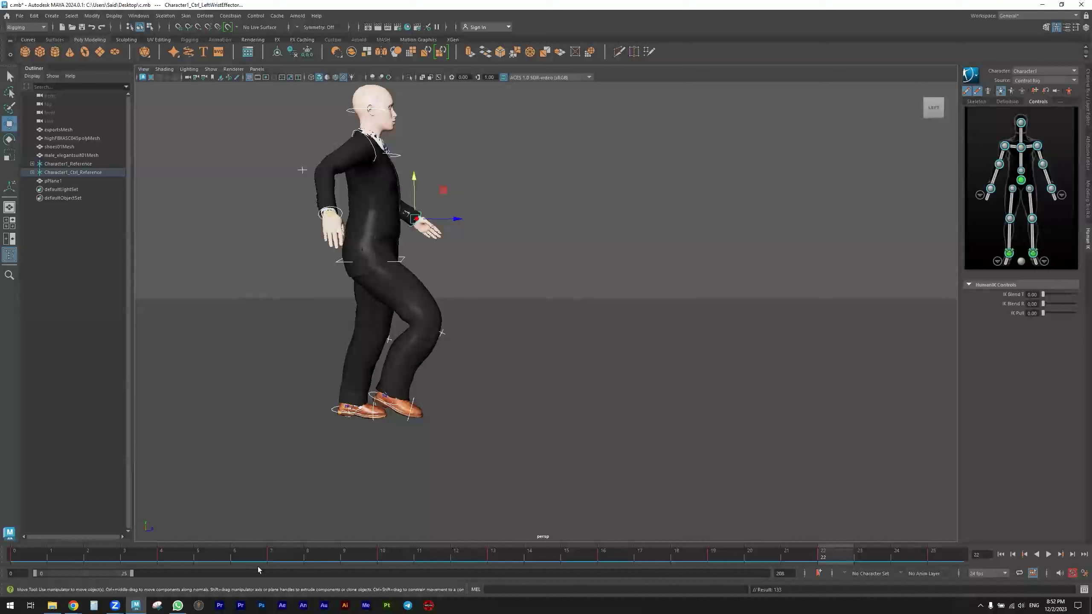
Play the walk cycle from the first frame, check the motion in wireframe and shaded display, and stop playback
left_click(1001, 554)
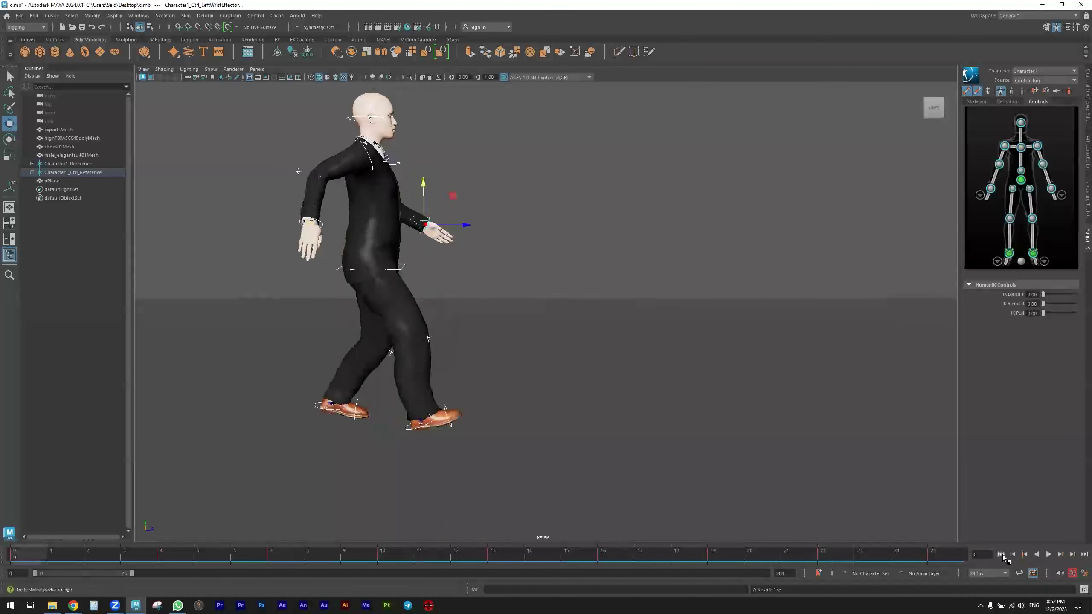
left_click(1048, 554)
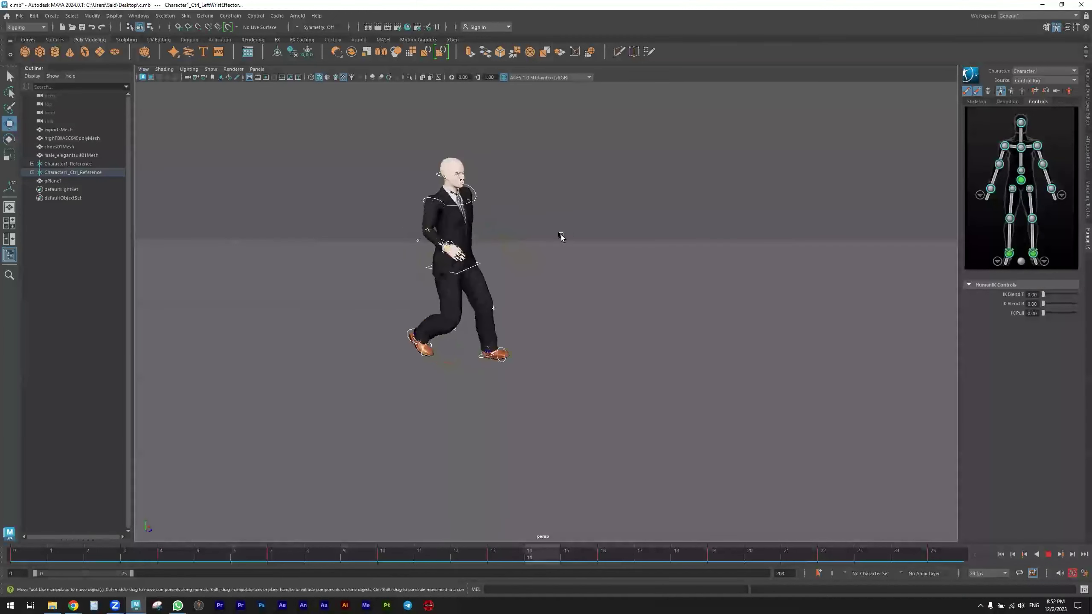
left_click(312, 78)
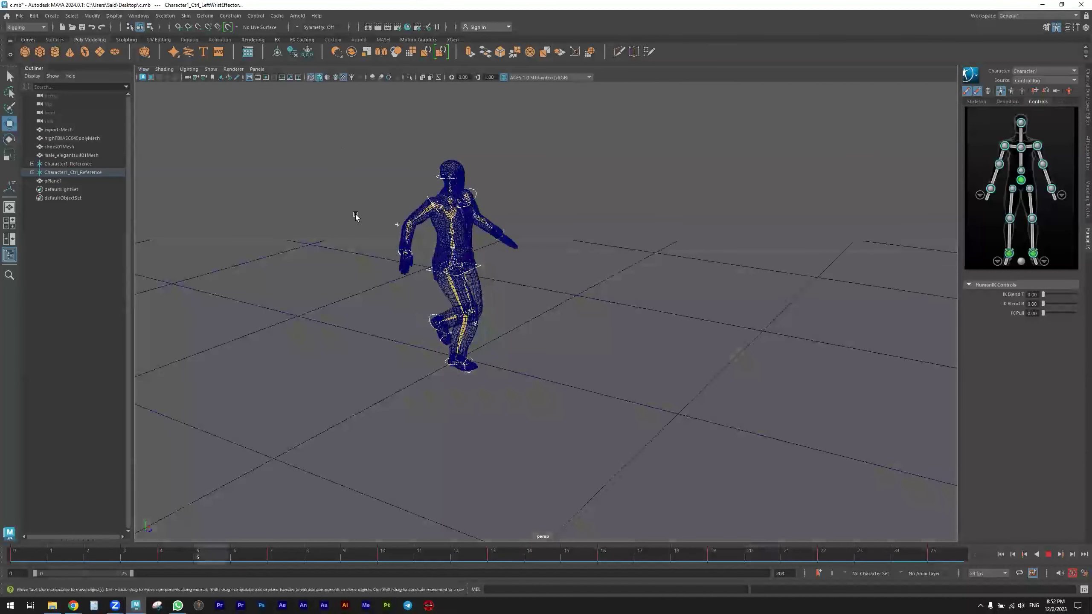
left_click(312, 78)
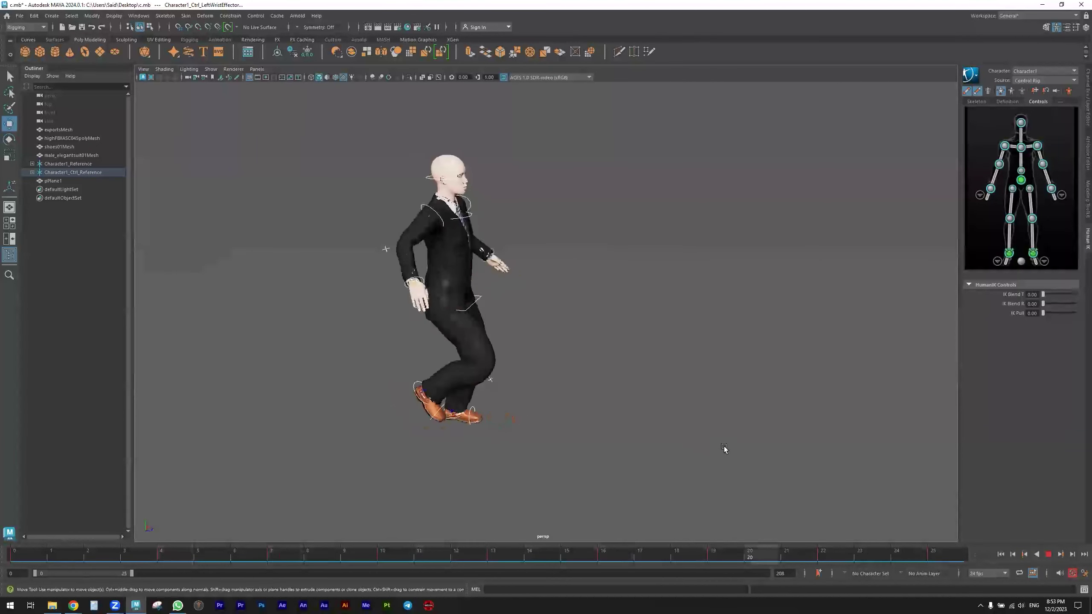
left_click(1048, 555)
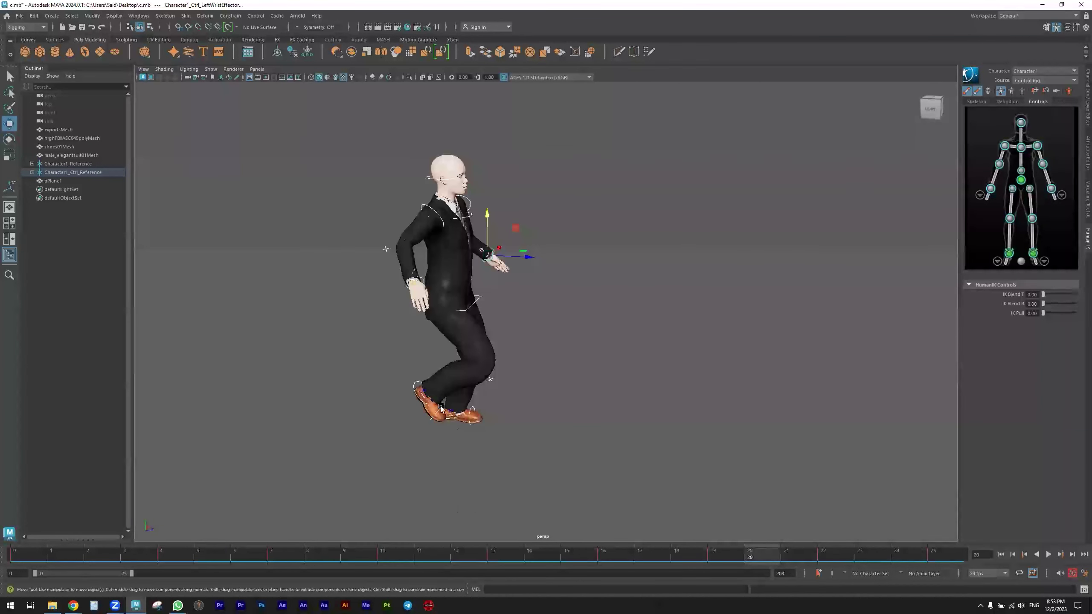